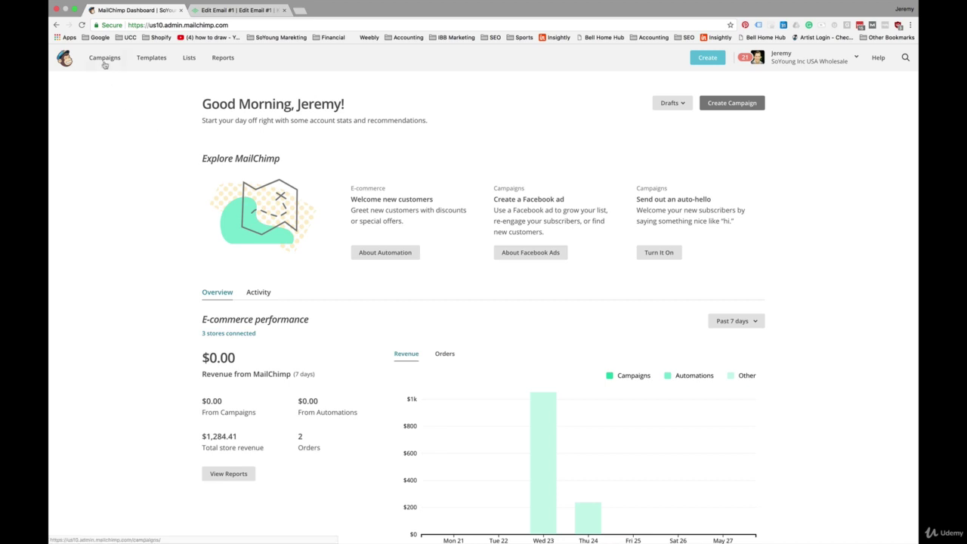
Start a custom automated email campaign named Automated that sends to the Retailers list.
left_click(104, 59)
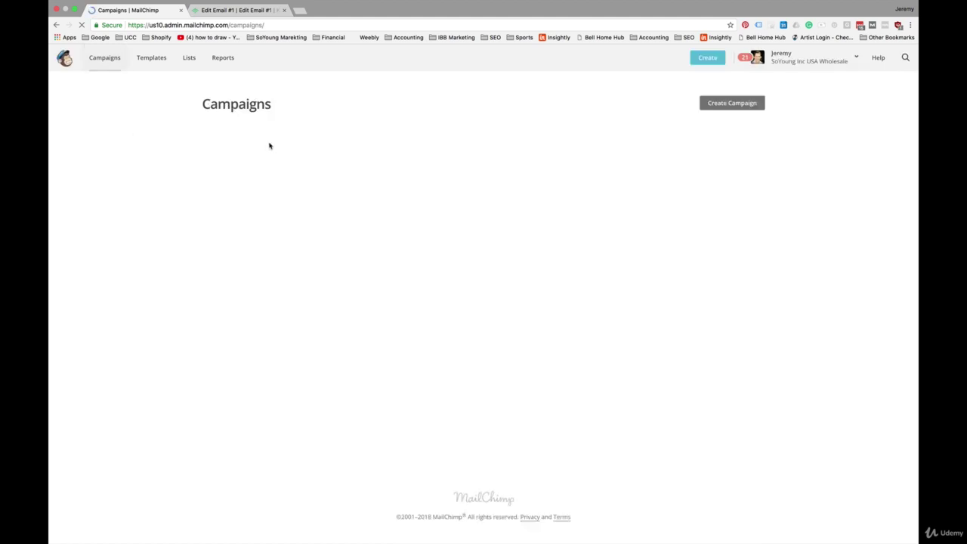
left_click(731, 104)
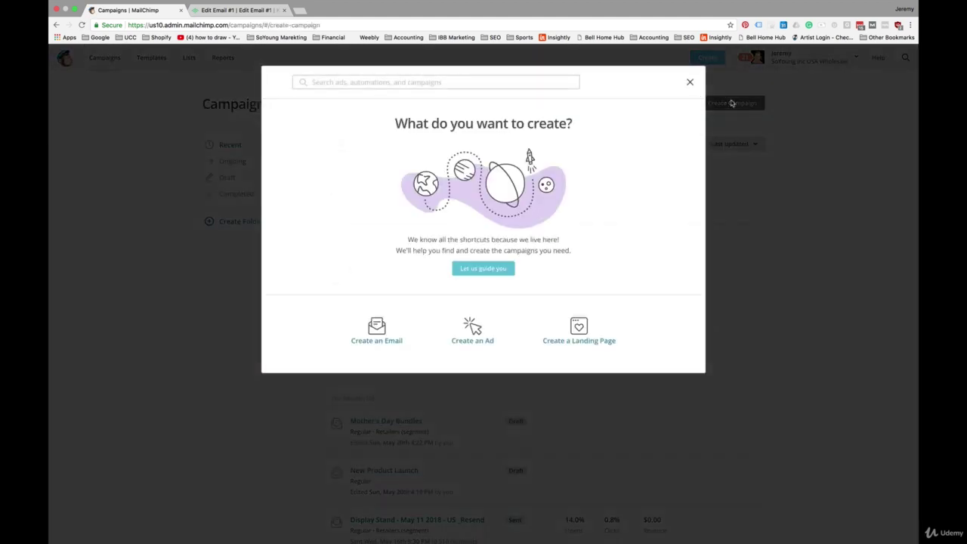
left_click(376, 336)
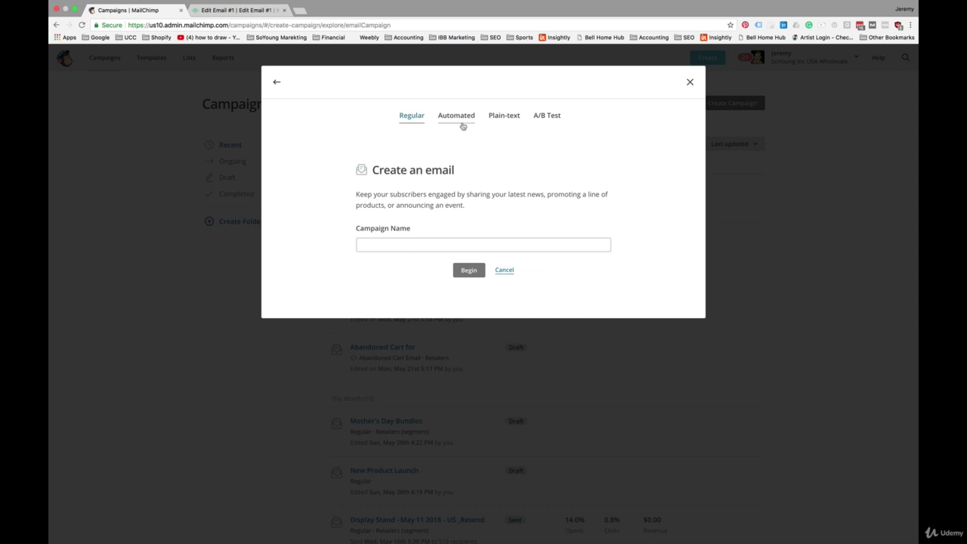
left_click(461, 126)
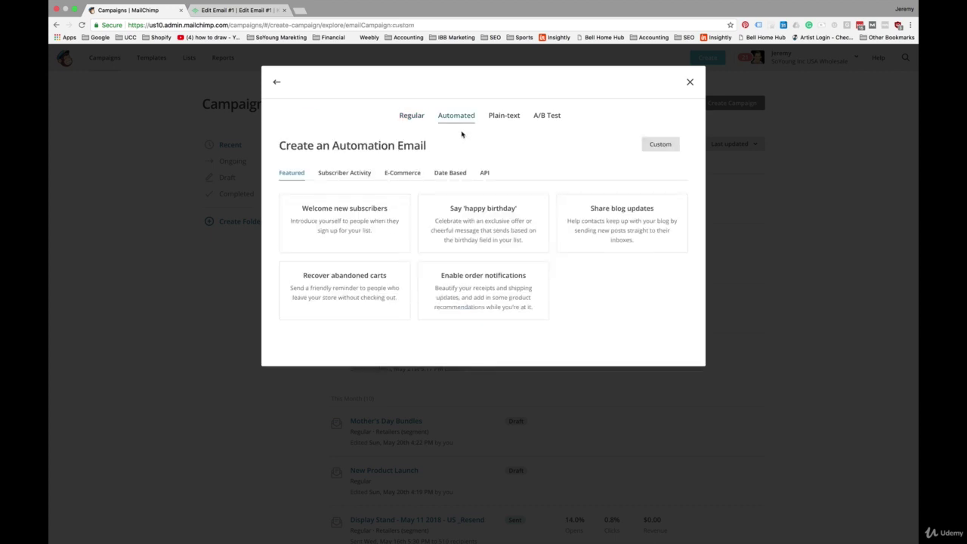
left_click(661, 145)
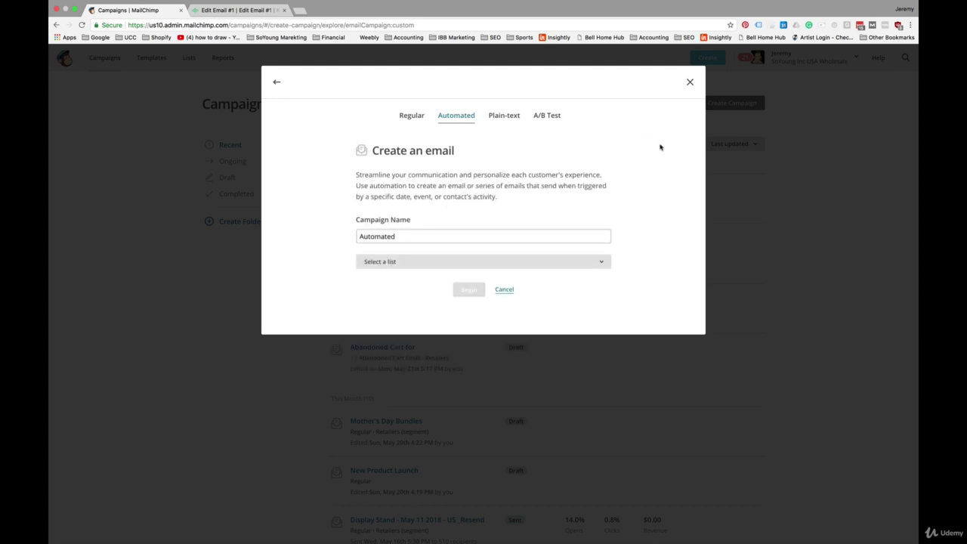
left_click(592, 263)
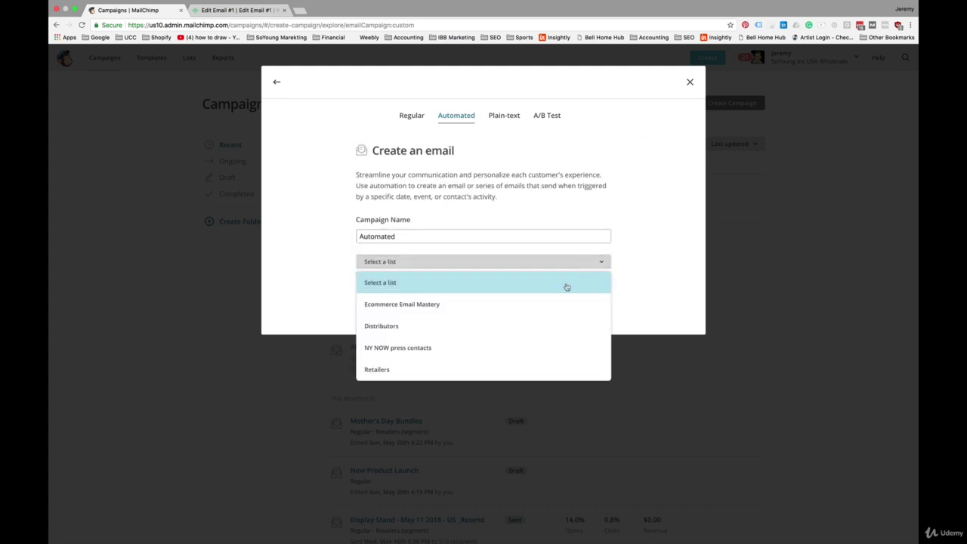
left_click(514, 368)
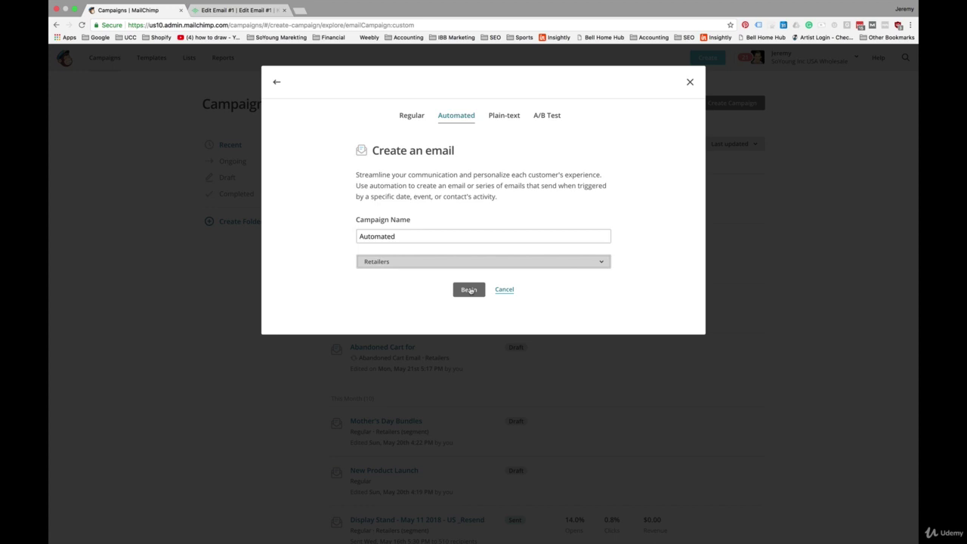
left_click(468, 289)
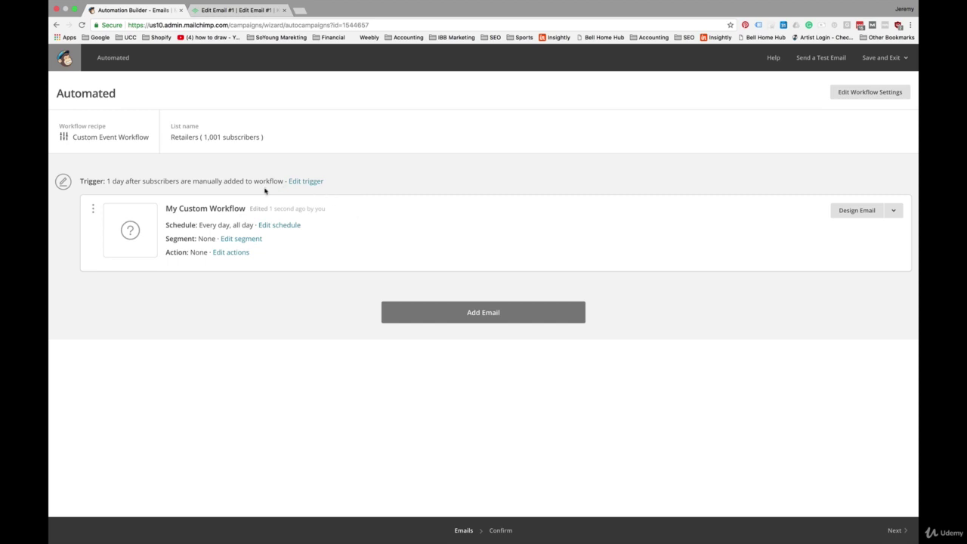
Change the trigger to 'Joins list group' for Giveaway Contest - May, sending immediately, and save it.
left_click(304, 183)
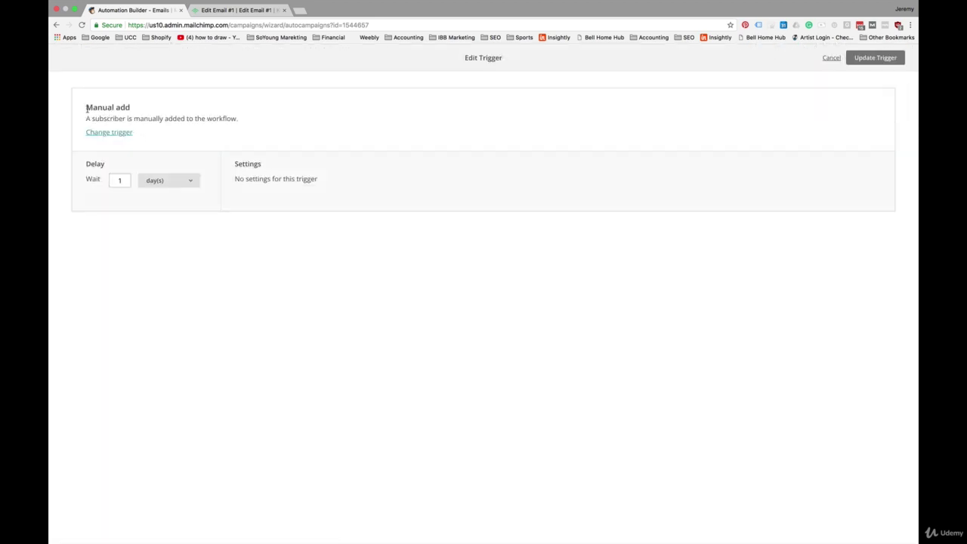
left_click(120, 133)
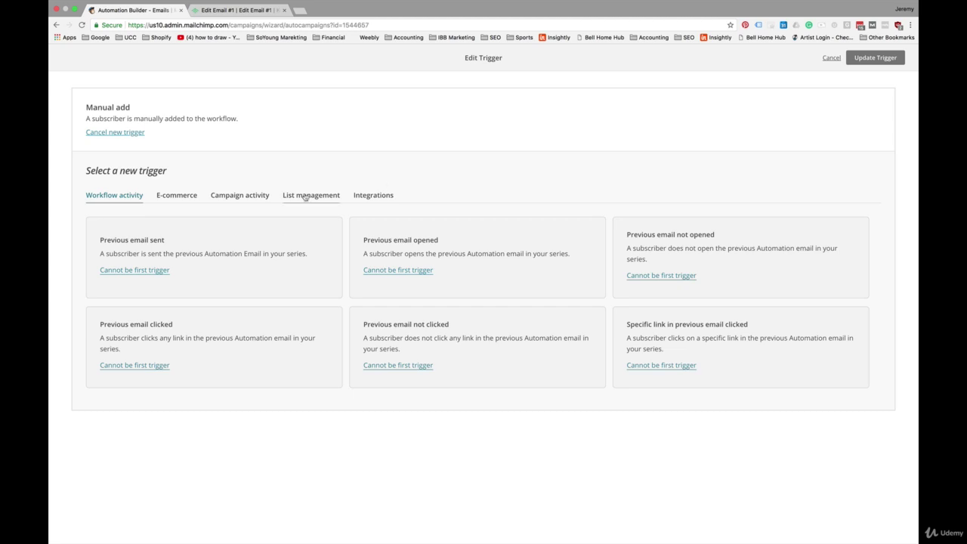
left_click(305, 195)
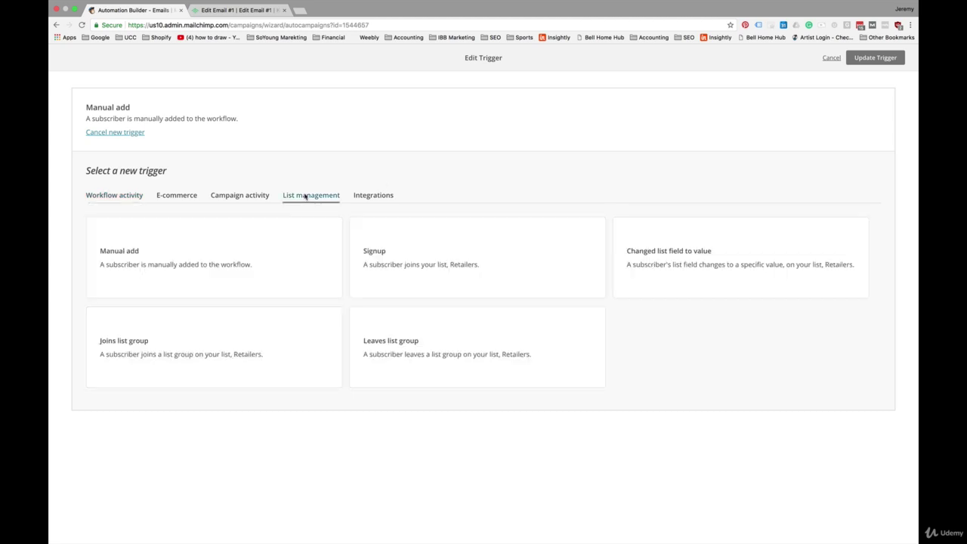
left_click(129, 347)
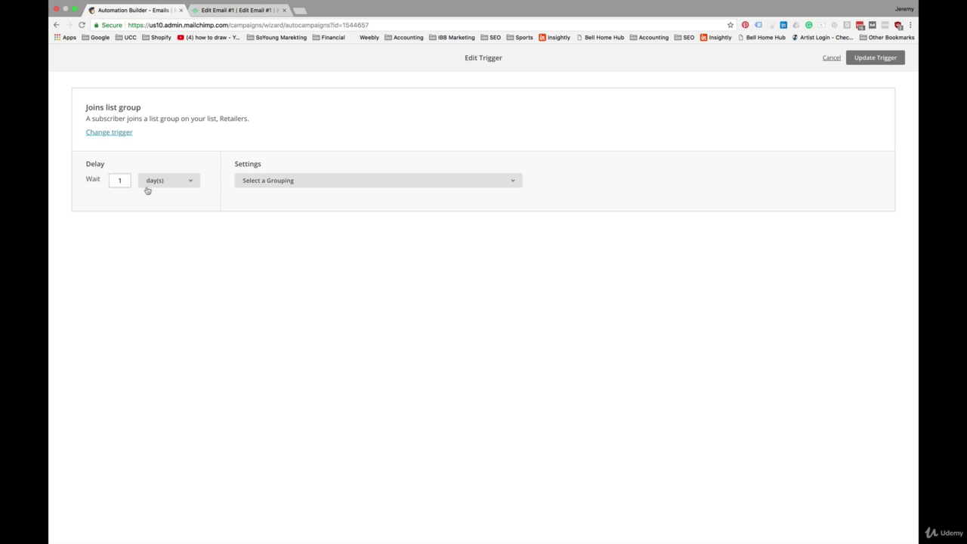
left_click(173, 181)
left_click(163, 162)
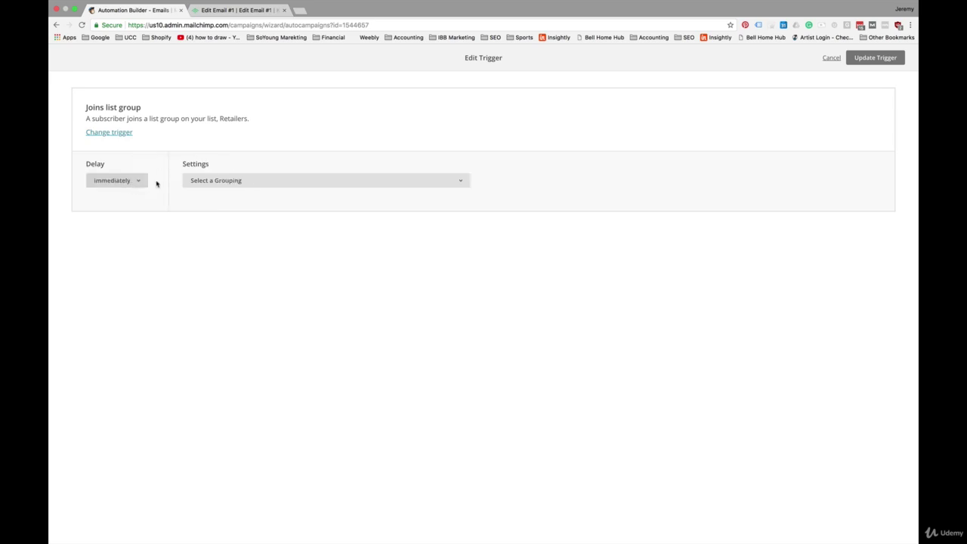
left_click(264, 181)
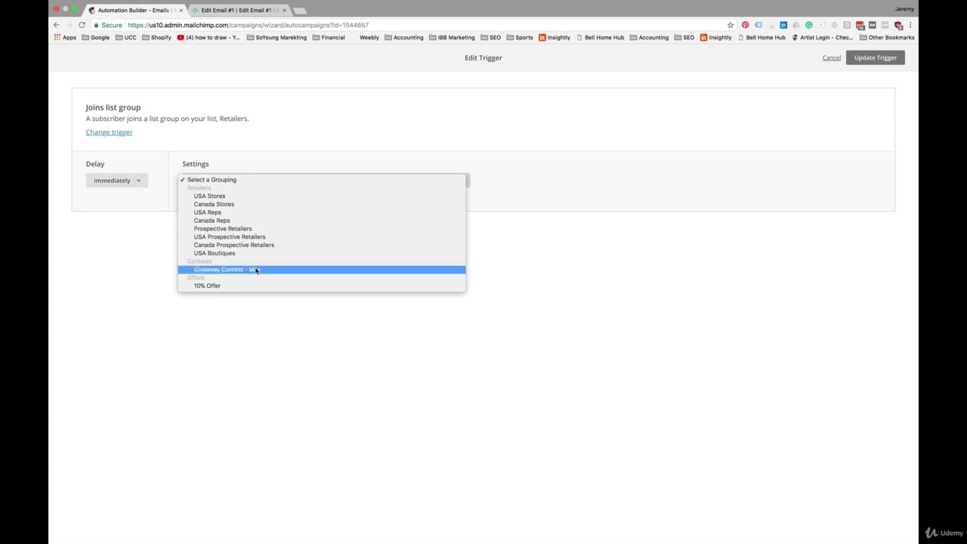
left_click(256, 270)
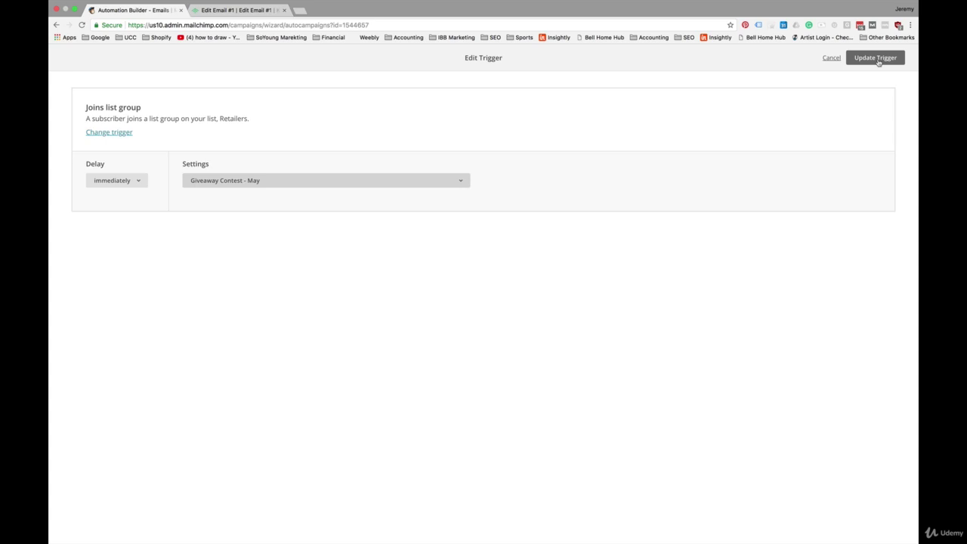
left_click(876, 58)
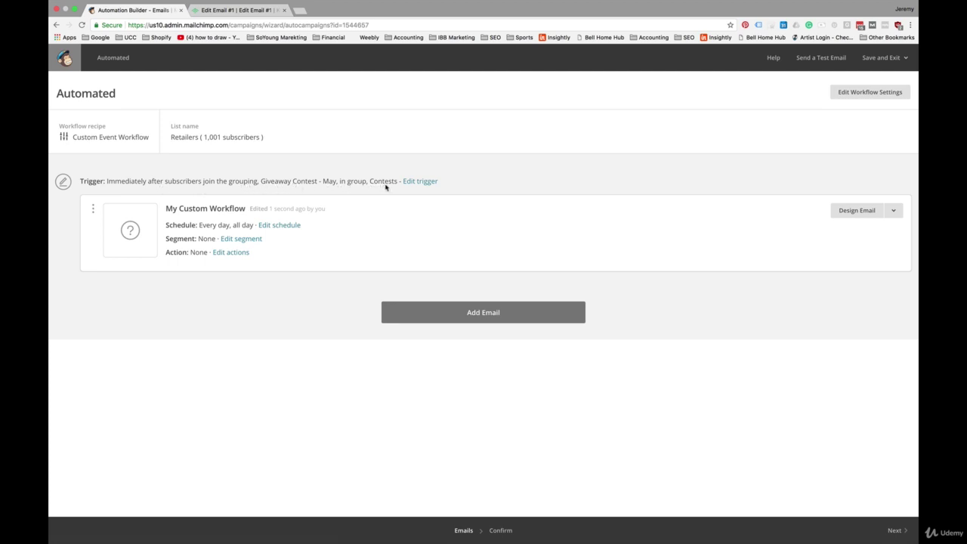
Correct the email name's capitalisation to 'Contest Entry Optin Confirmation'.
left_click(857, 211)
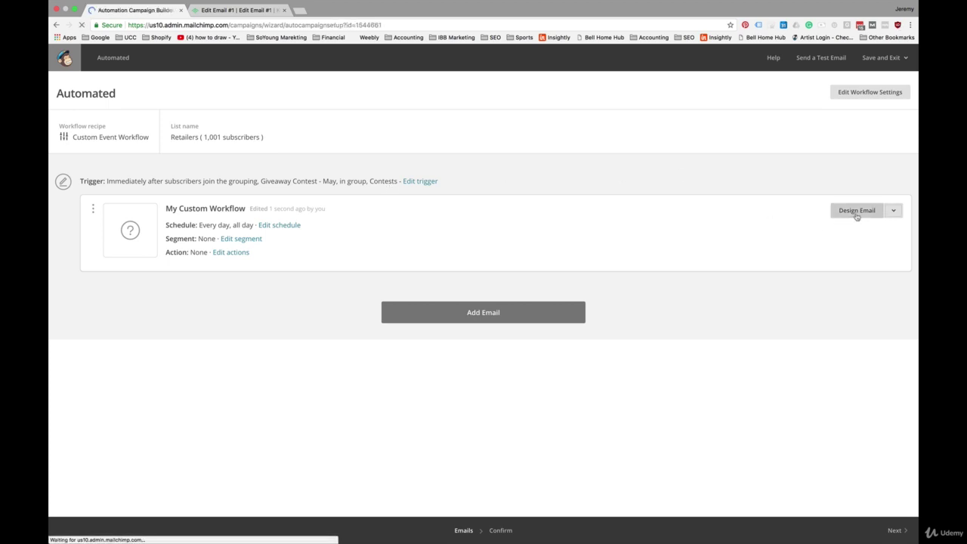
double_click(130, 130)
type("Confirmation")
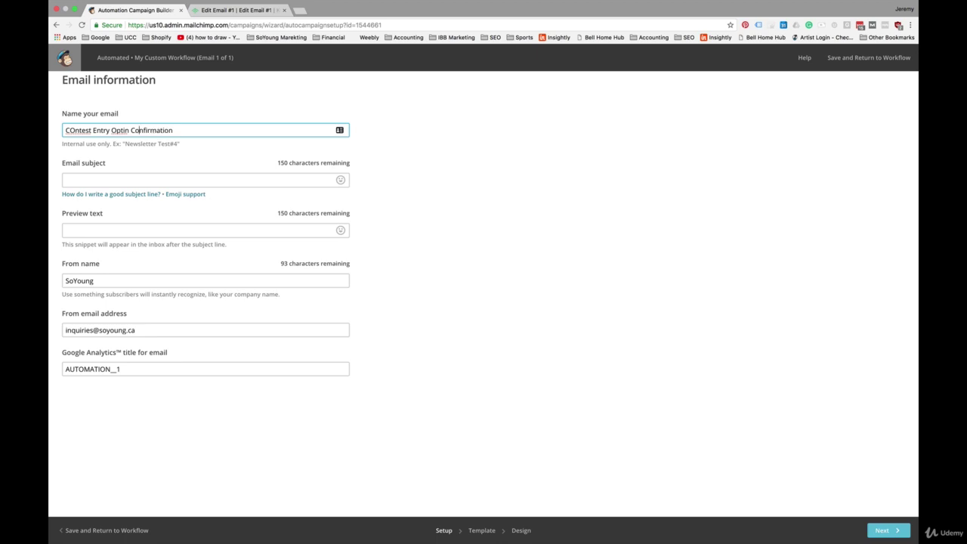
double_click(78, 129)
type("Contest")
left_click(239, 150)
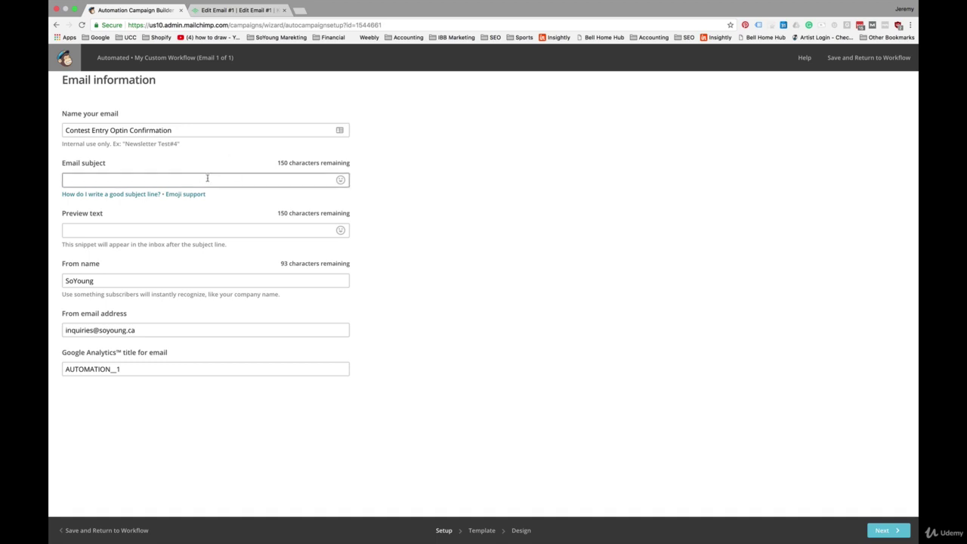
left_click(186, 131)
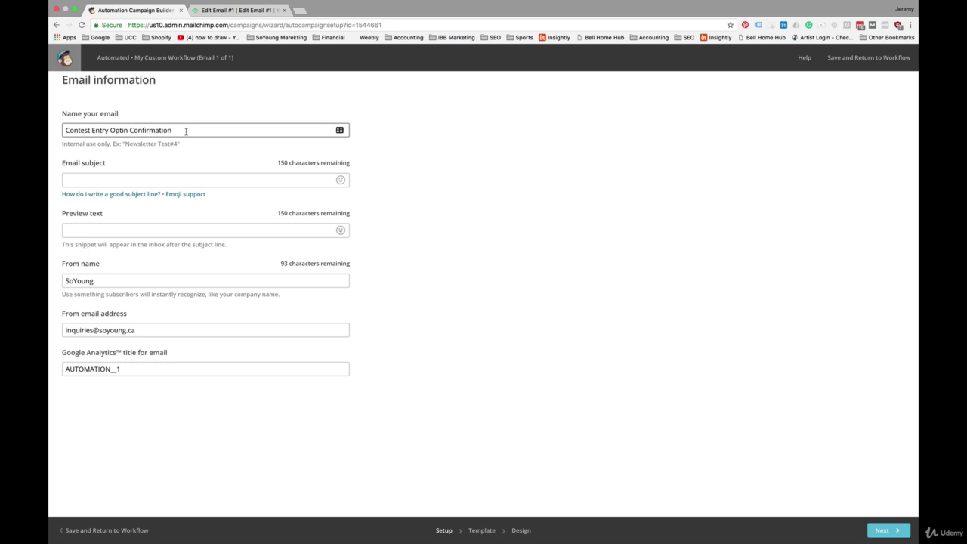
Enter the subject 'Please Confirm Your Contest Entry', save the setup and continue.
left_click(126, 182)
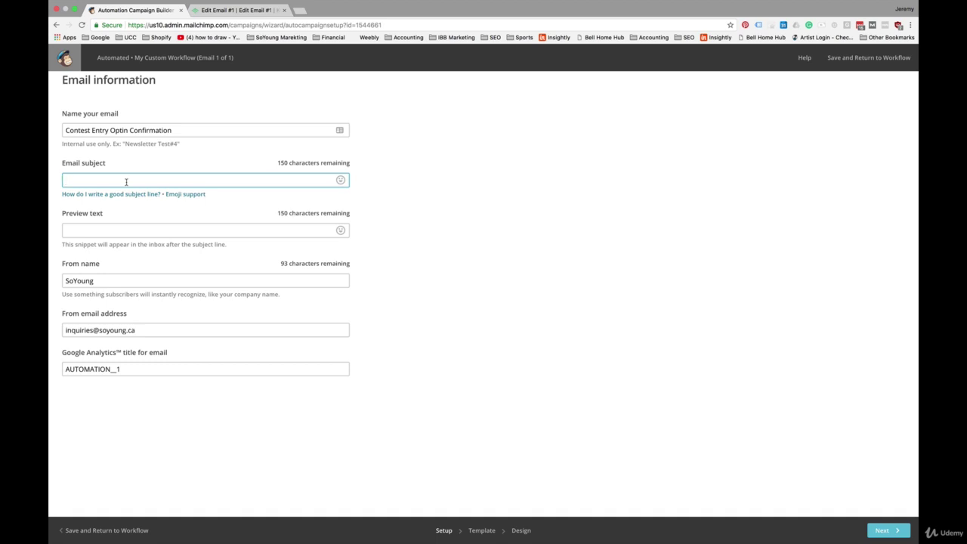
type("Please Confirm Your Contest Entry")
left_click(491, 494)
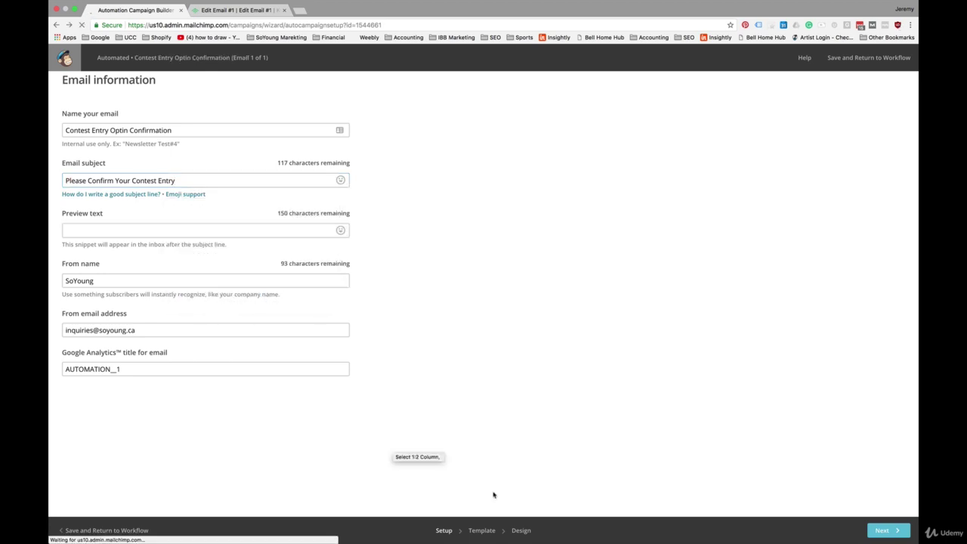
left_click(886, 531)
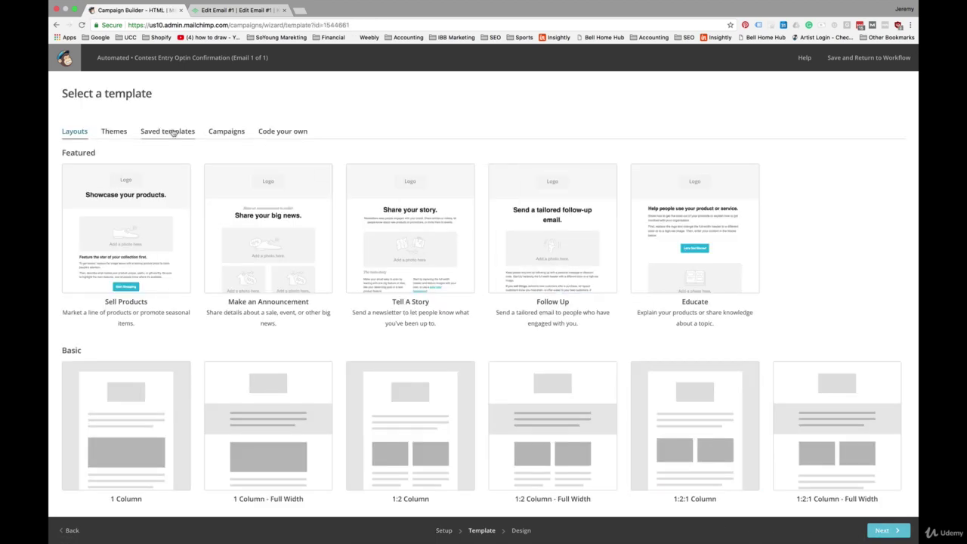
Apply the saved Contest Template, insert the Win all this image, and delete the how-it-works block.
left_click(171, 132)
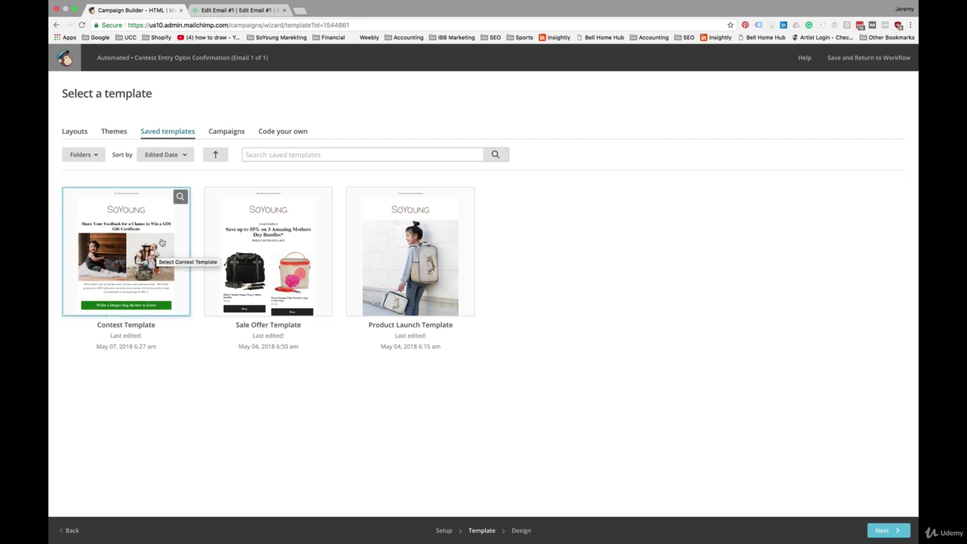
left_click(161, 243)
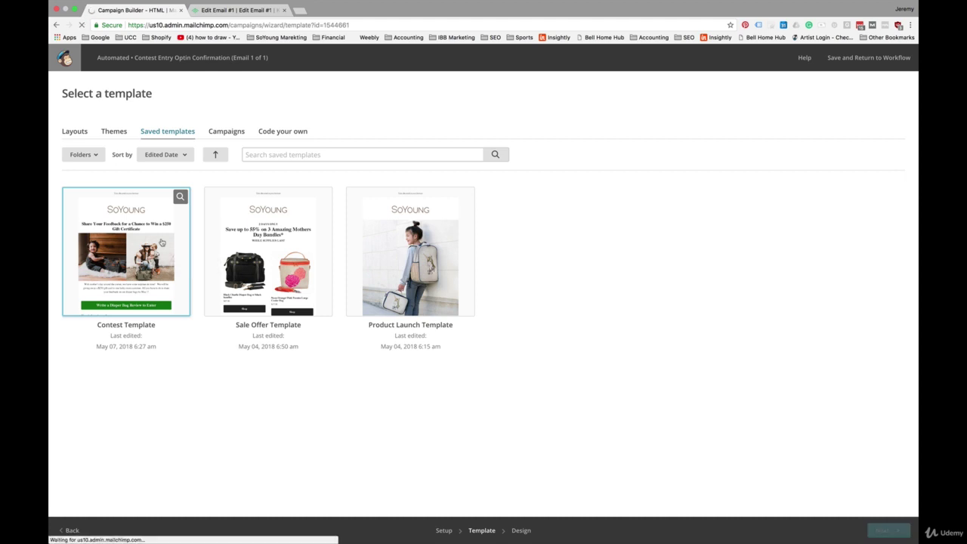
left_click(456, 175)
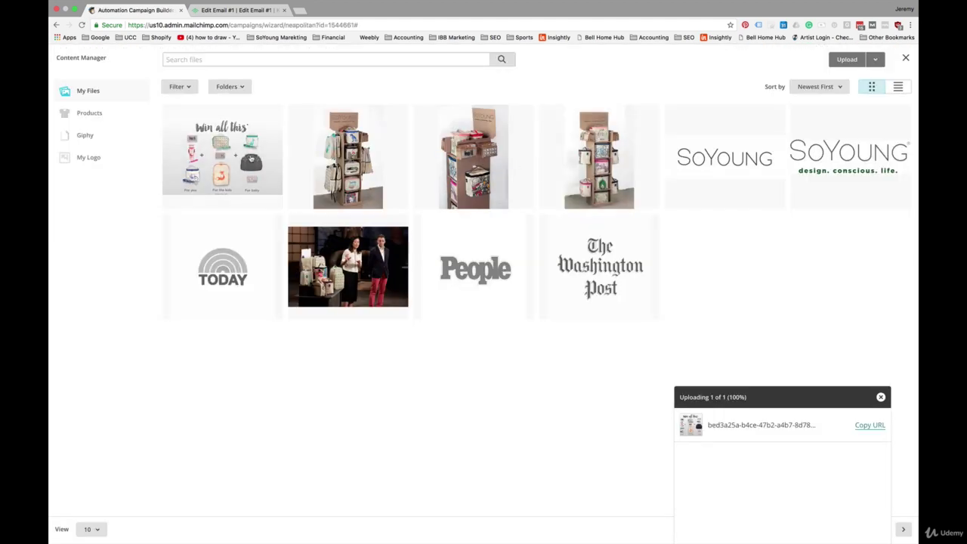
left_click(232, 148)
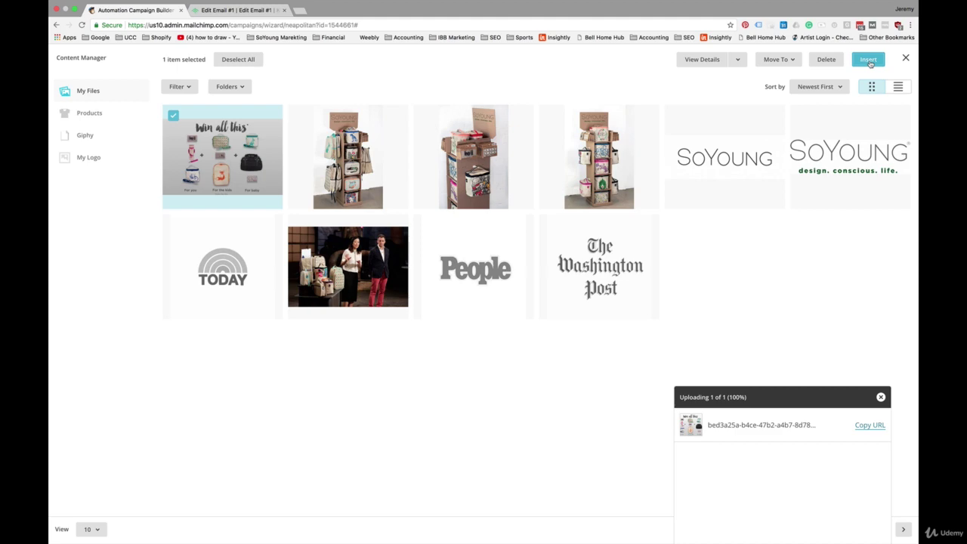
left_click(868, 60)
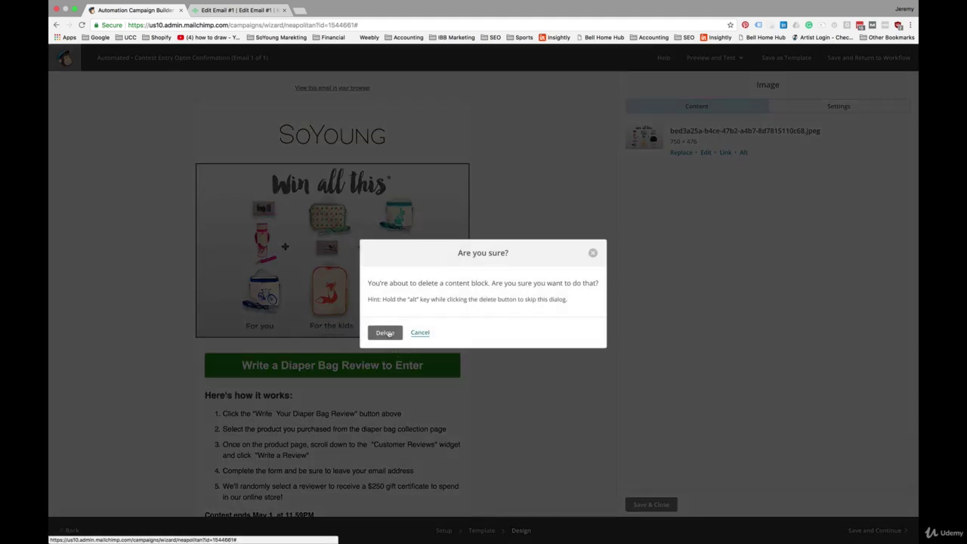
left_click(384, 331)
left_click(650, 505)
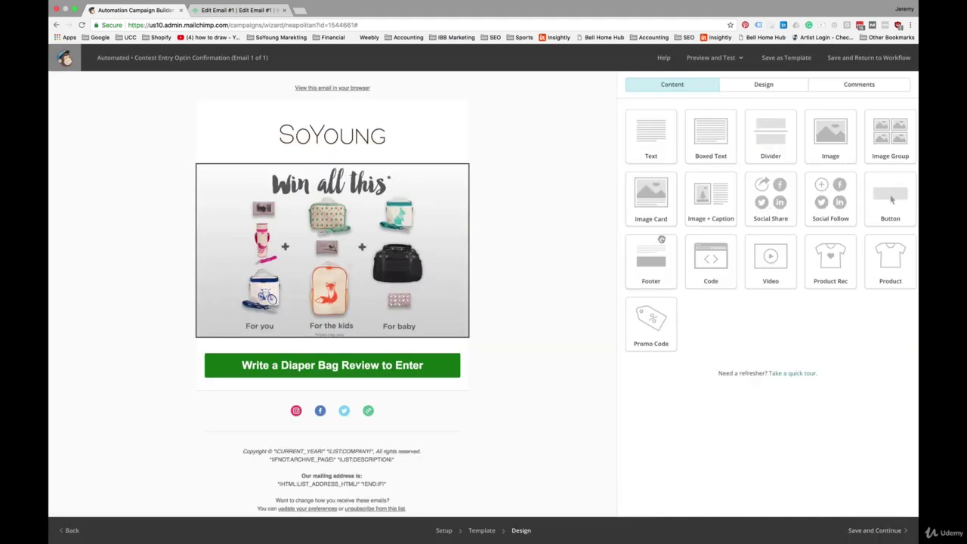
Add a text block above the review button with the pasted confirmation heading and paragraph, centered.
left_click_drag(651, 136, 379, 348)
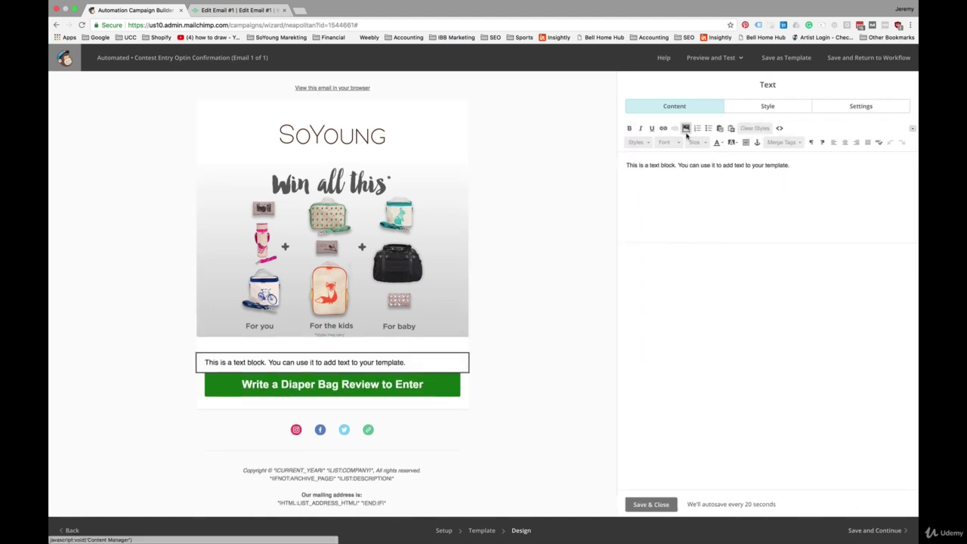
key("super+a")
type("Please confirm your contest entry. Only entrants who are newsletter subscribers at the time of the draw are eligible to win.")
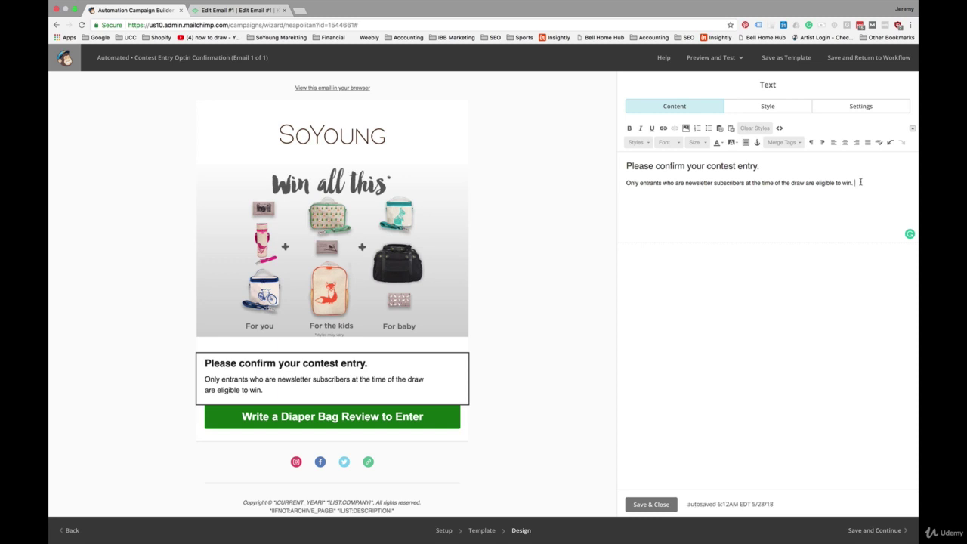
left_click_drag(865, 182, 607, 159)
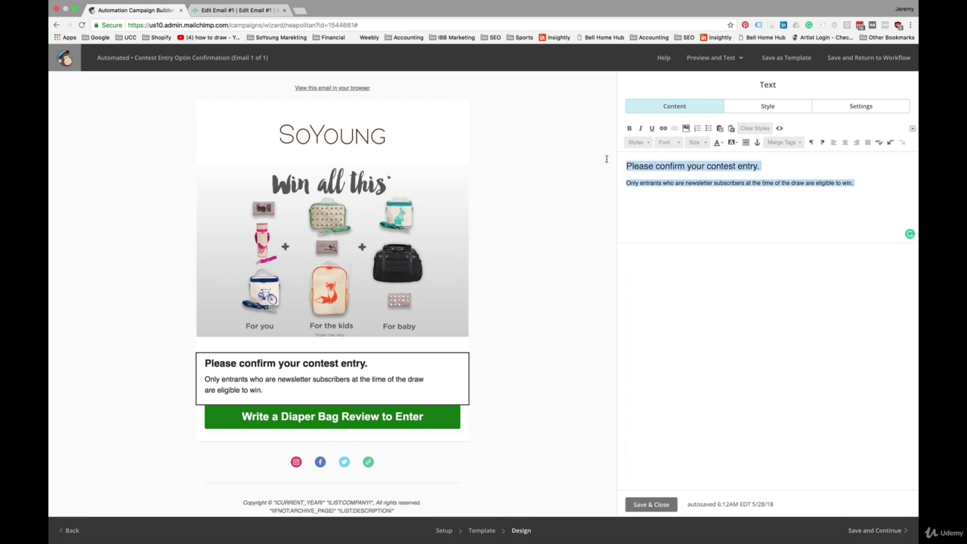
left_click(844, 144)
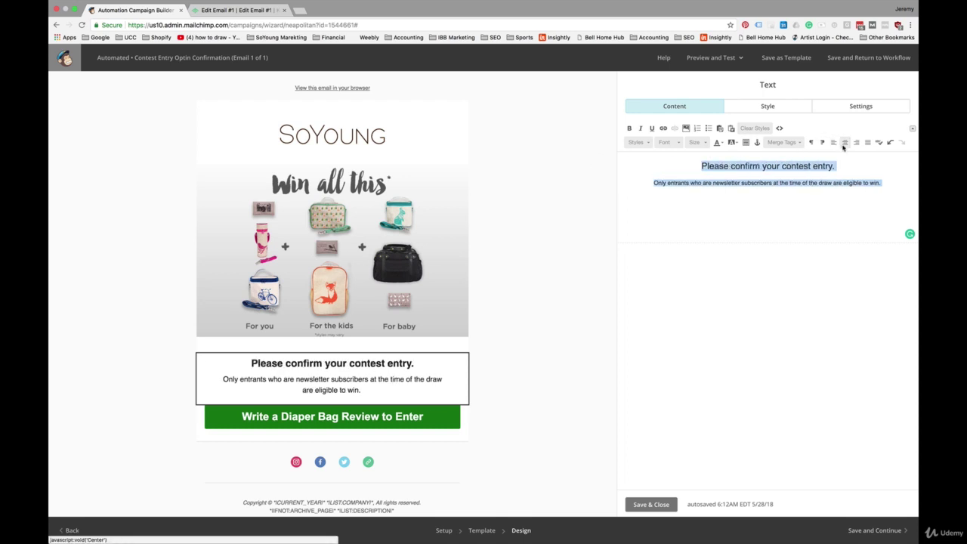
triple_click(778, 166)
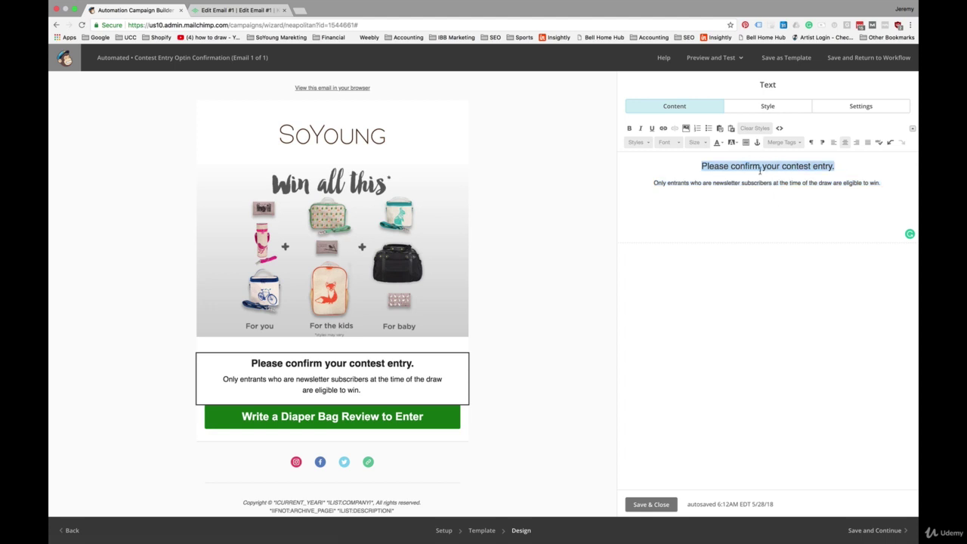
Select the review button's web address, then open a new browser tab.
left_click(369, 416)
triple_click(709, 215)
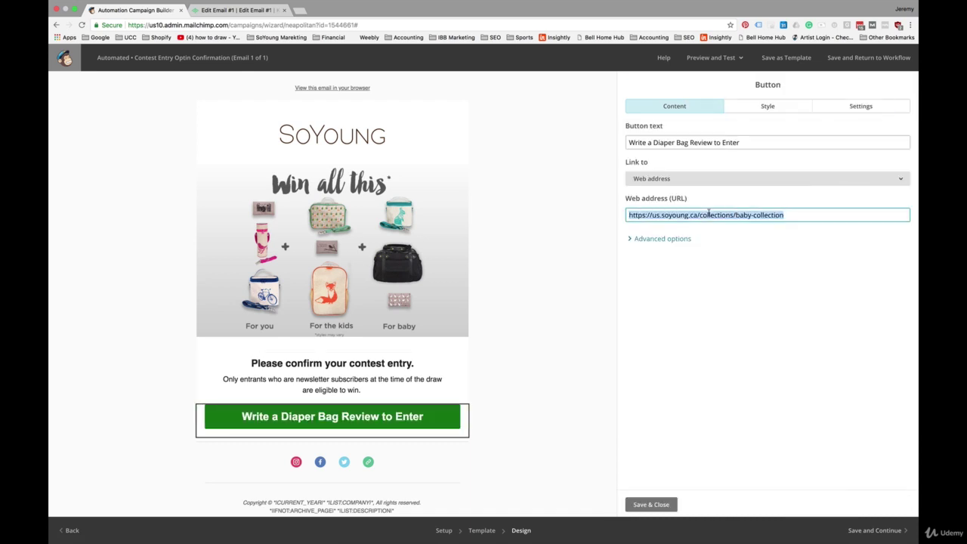
left_click(299, 10)
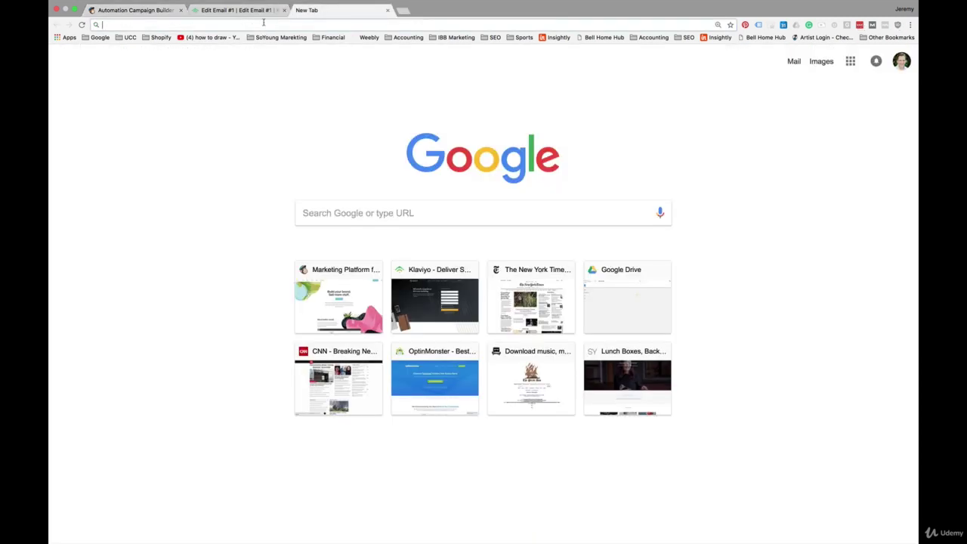
Load mailchimp.com and open the Retailers list's signup form builder.
type("mailchimp.com")
key("Return")
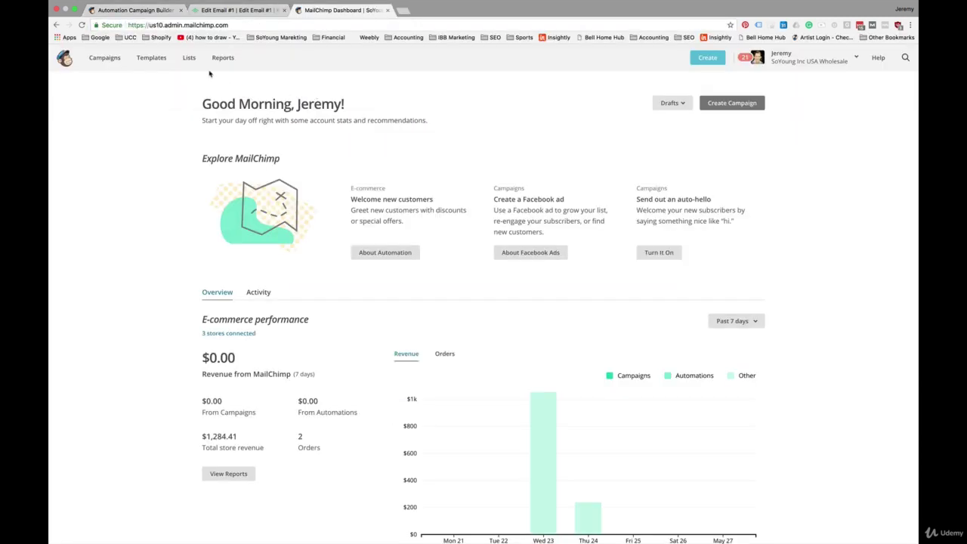
left_click(188, 58)
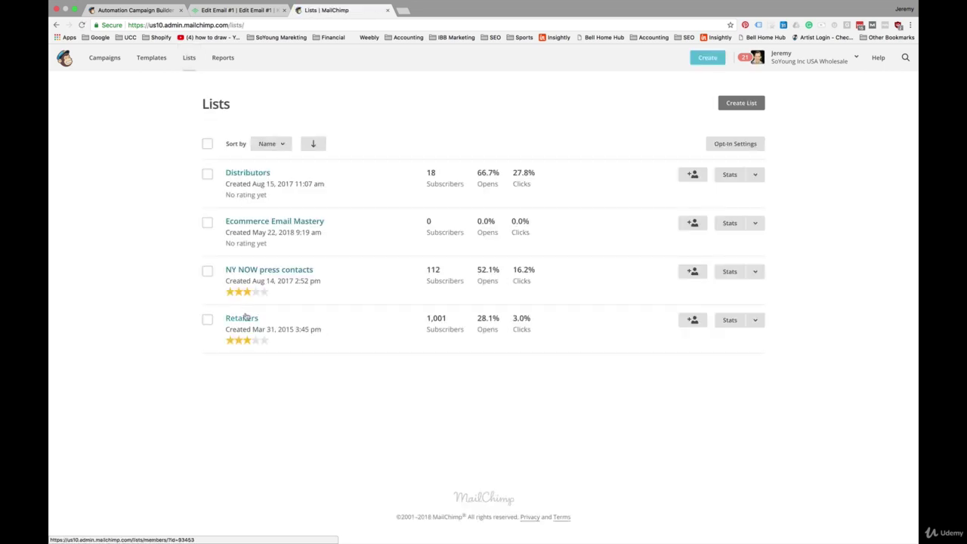
left_click(246, 320)
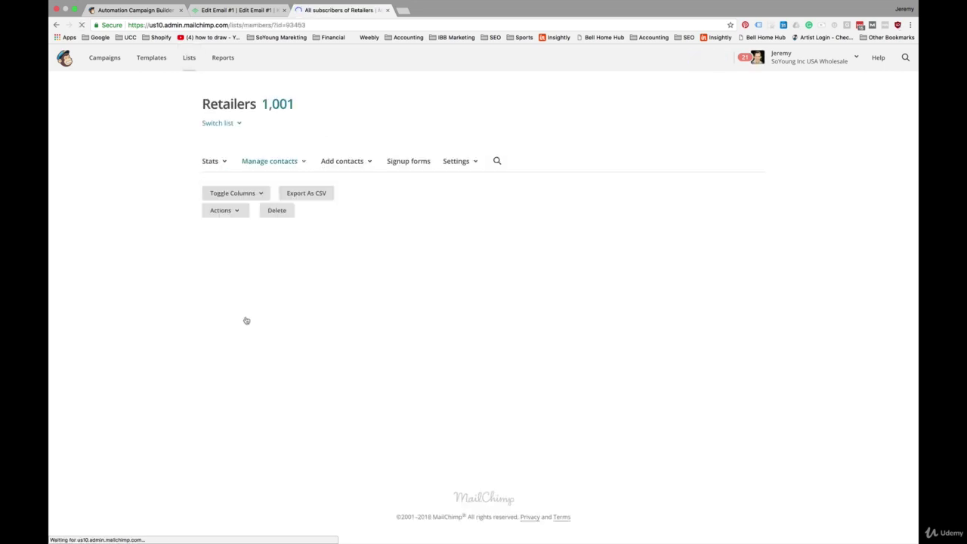
left_click(413, 162)
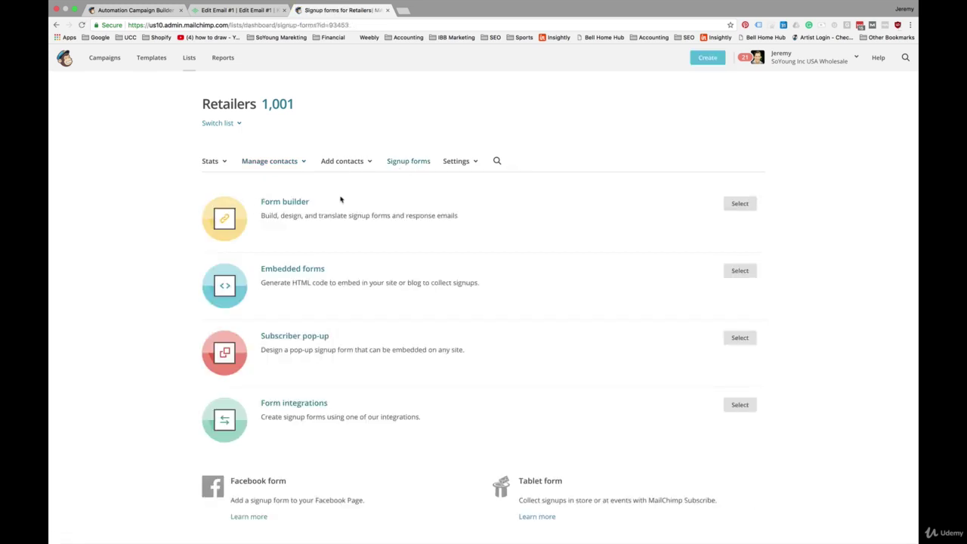
left_click(299, 204)
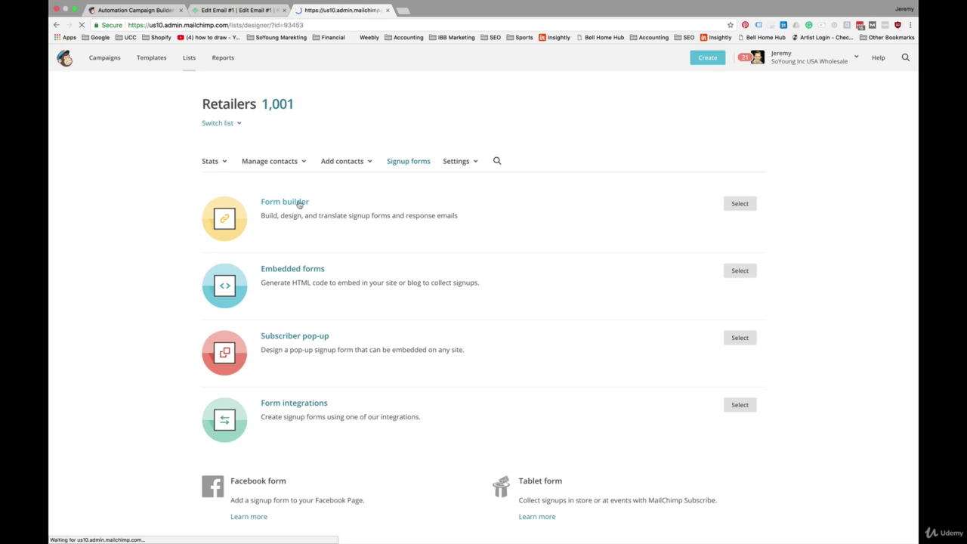
Hide the Contests, Offers and Address fields, leaving only Email Address and First Name visible.
left_click(530, 250)
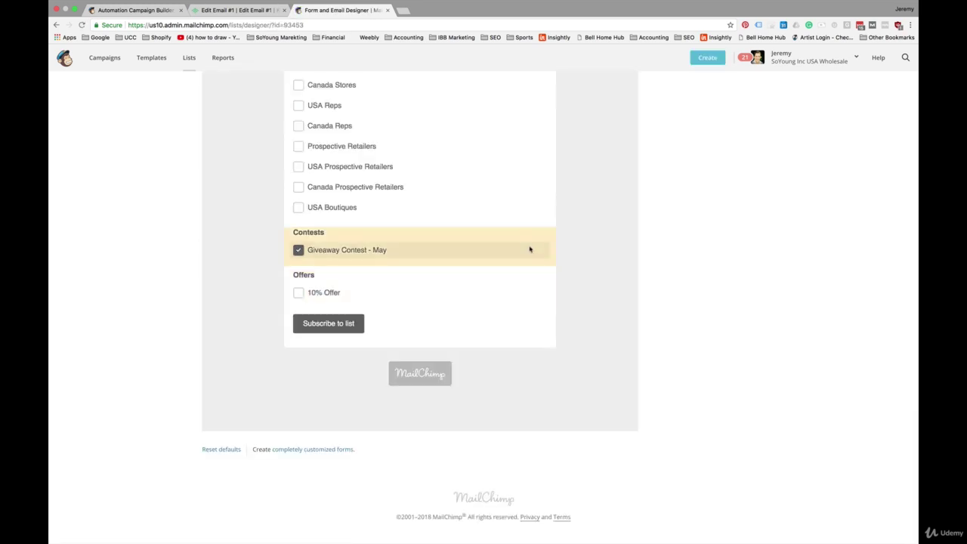
left_click(542, 275)
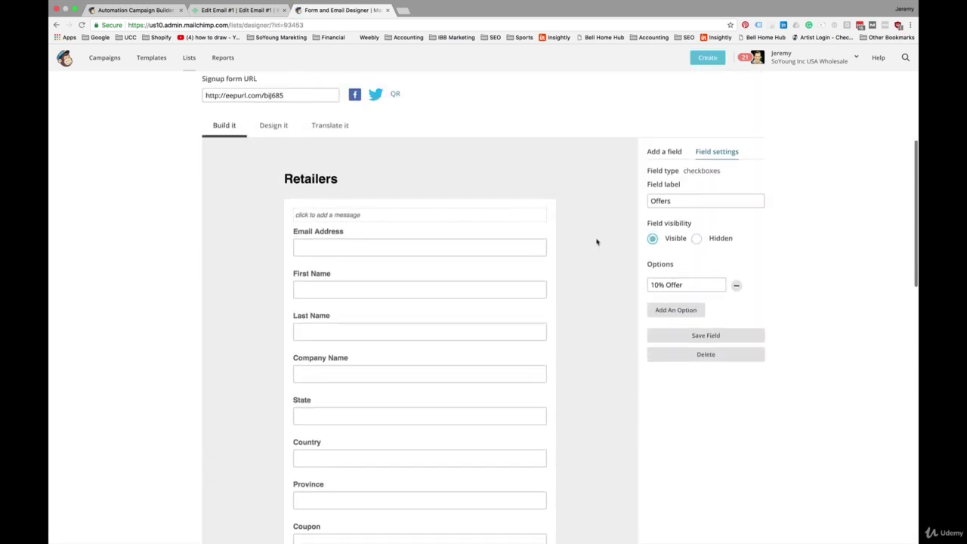
scroll(597, 241, "down", 5)
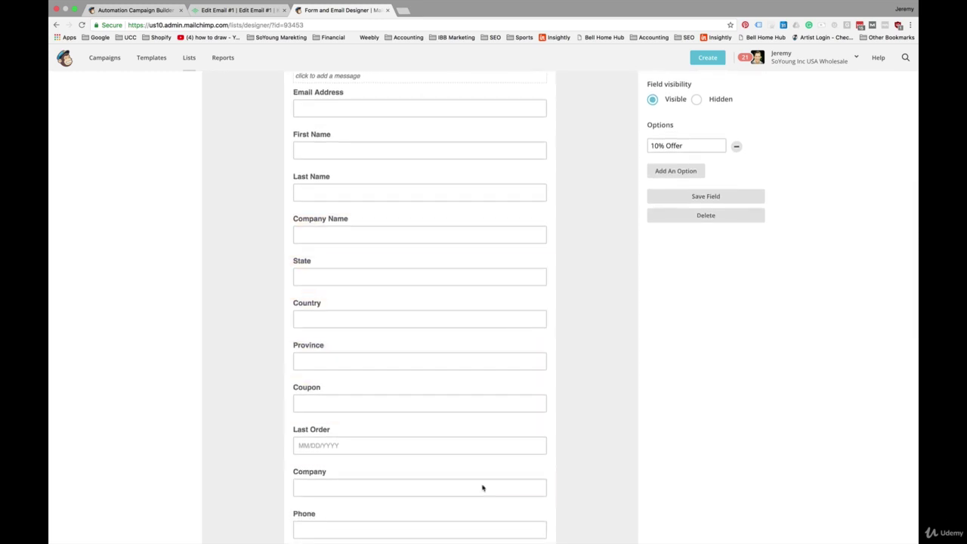
scroll(523, 457, "down", 3)
scroll(525, 438, "down", 2)
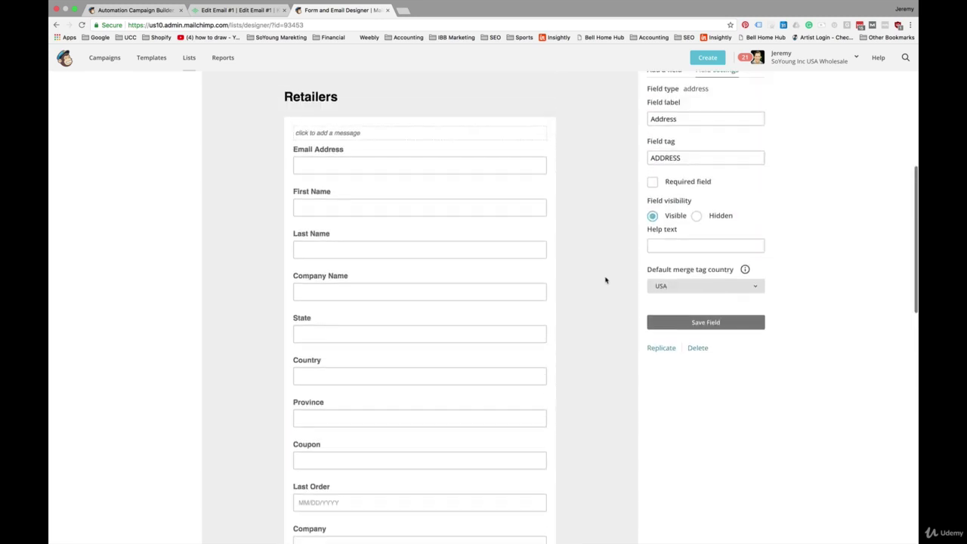
left_click(696, 216)
scroll(577, 339, "down", 5)
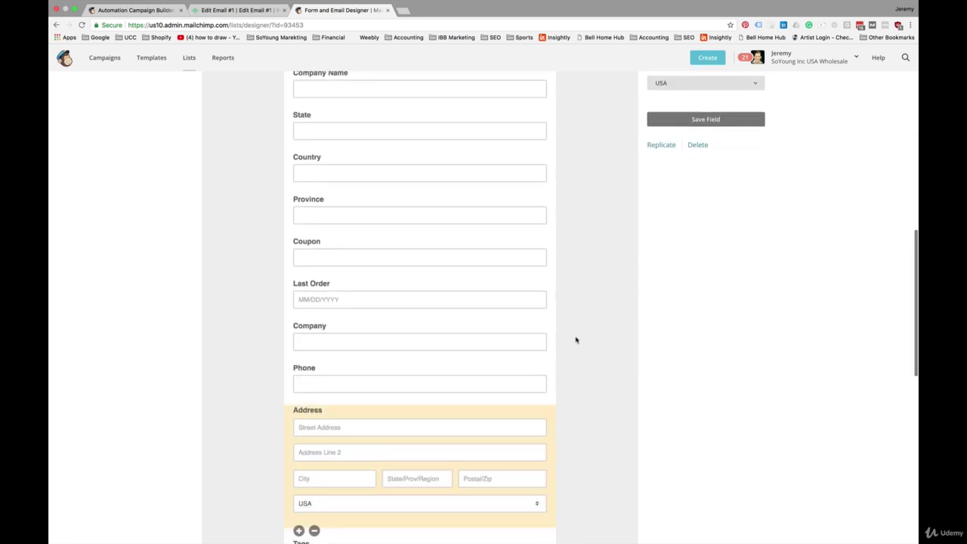
scroll(594, 296, "up", 4)
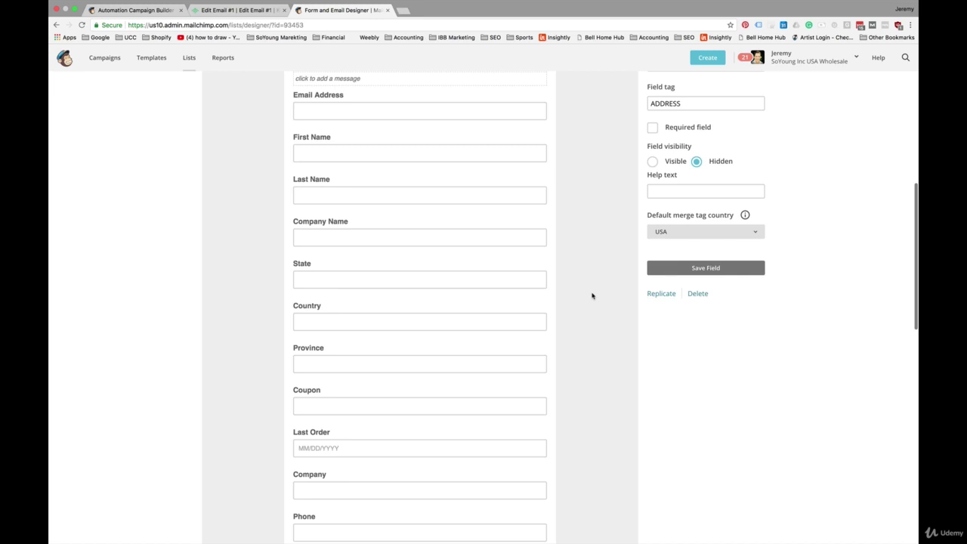
scroll(578, 300, "down", 8)
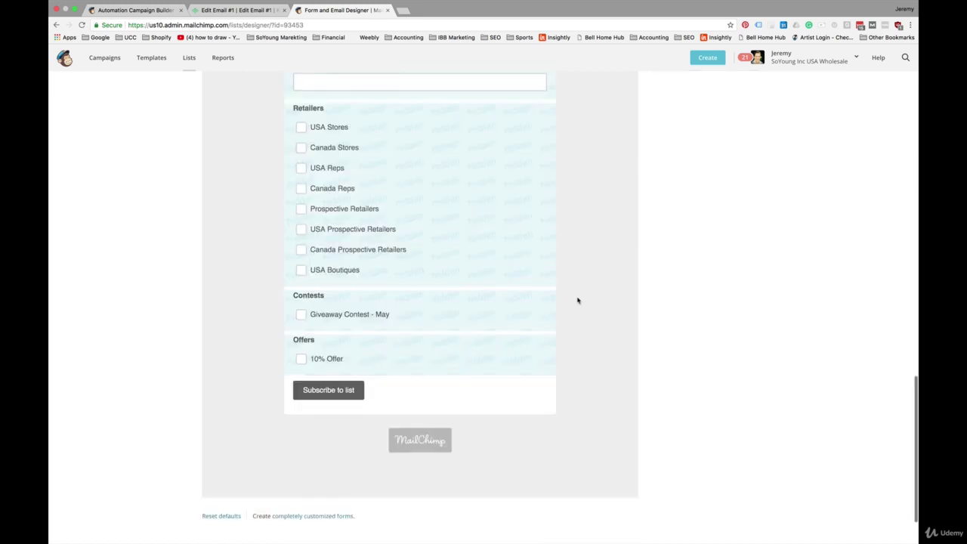
scroll(578, 300, "up", 10)
scroll(578, 301, "down", 2)
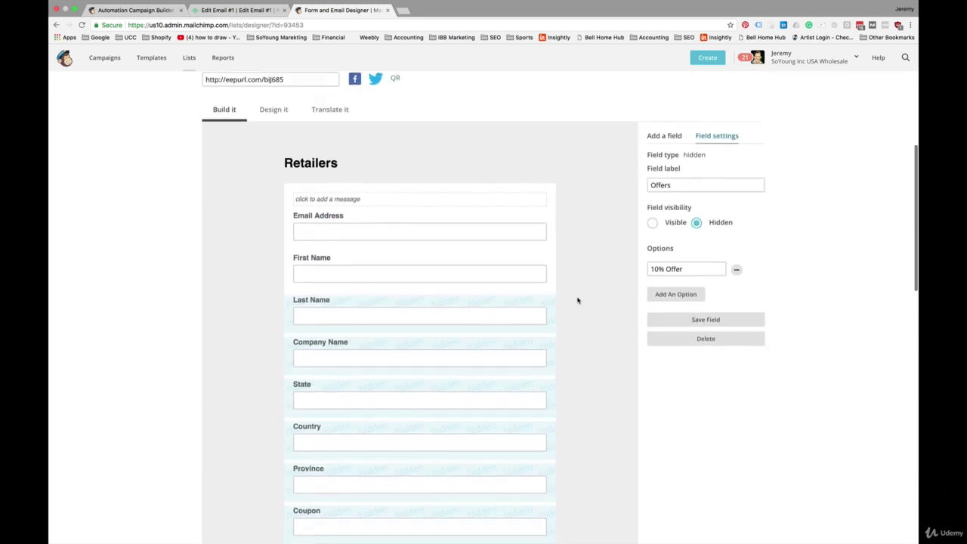
scroll(578, 300, "down", 5)
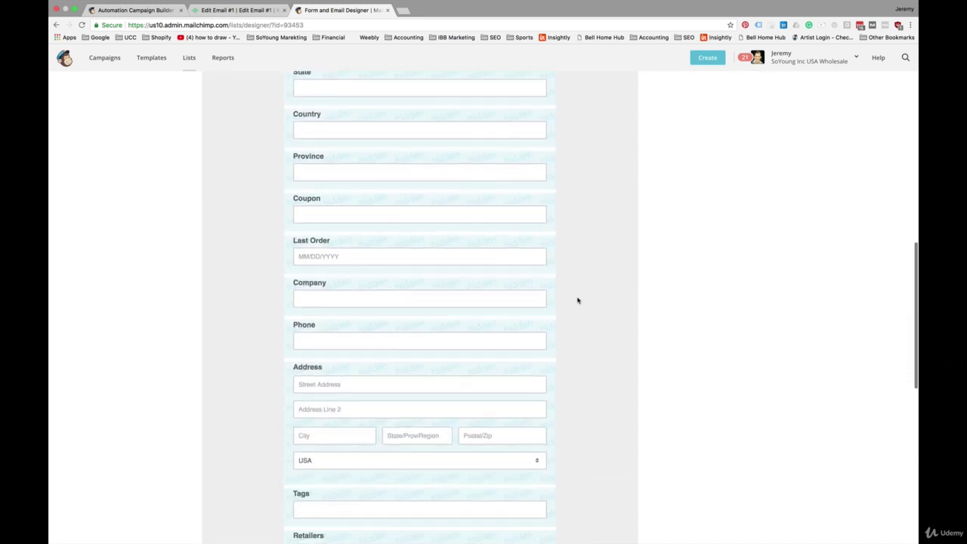
scroll(578, 301, "down", 5)
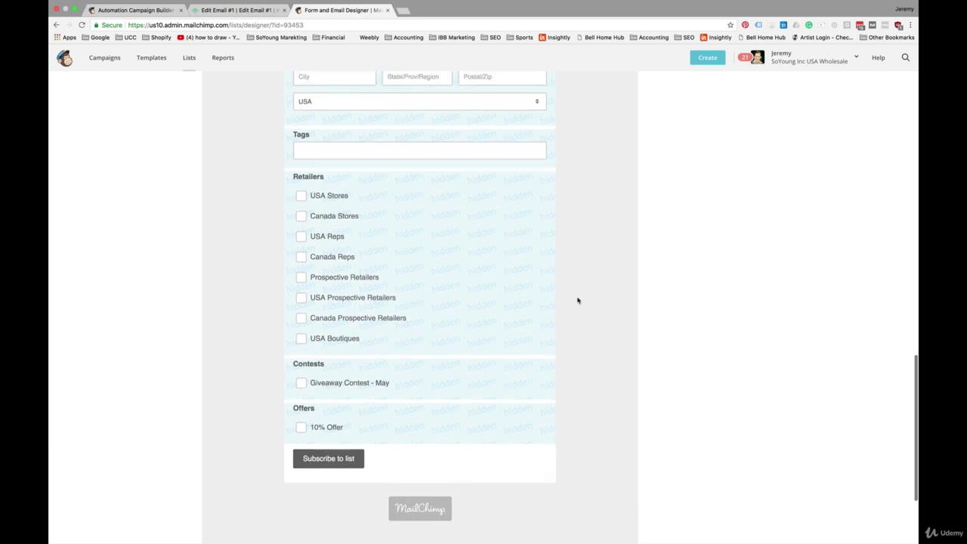
scroll(577, 301, "up", 10)
scroll(578, 301, "down", 2)
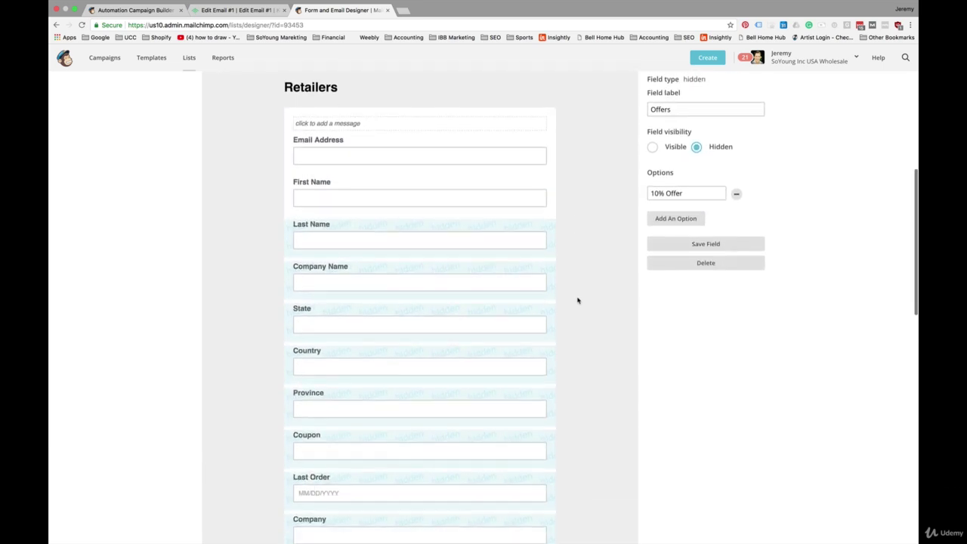
scroll(578, 301, "down", 5)
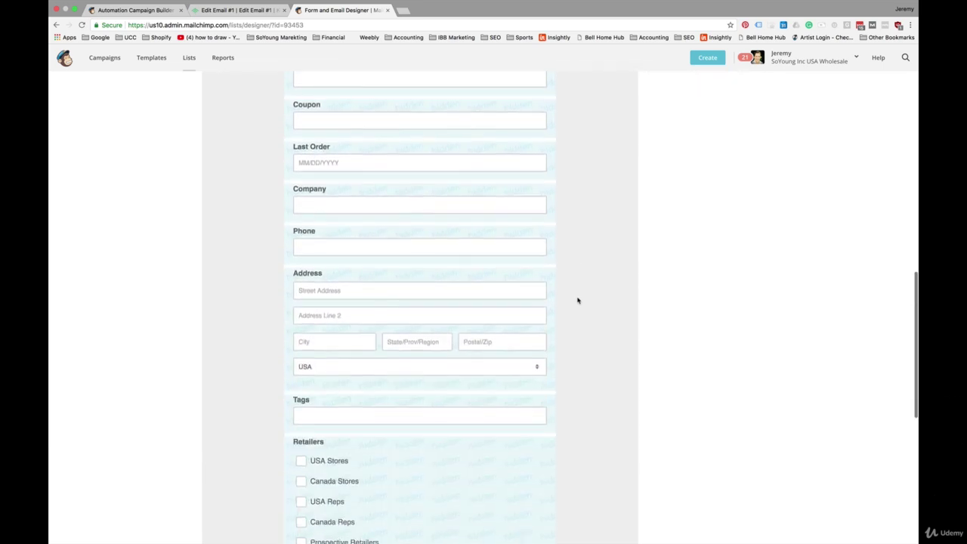
scroll(577, 300, "down", 3)
scroll(578, 301, "up", 10)
scroll(578, 301, "down", 1)
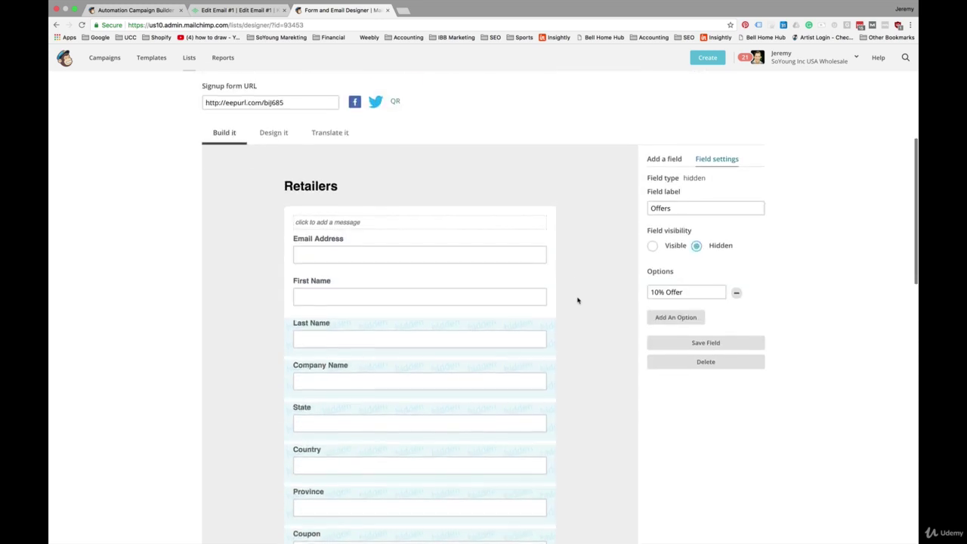
scroll(578, 301, "down", 2)
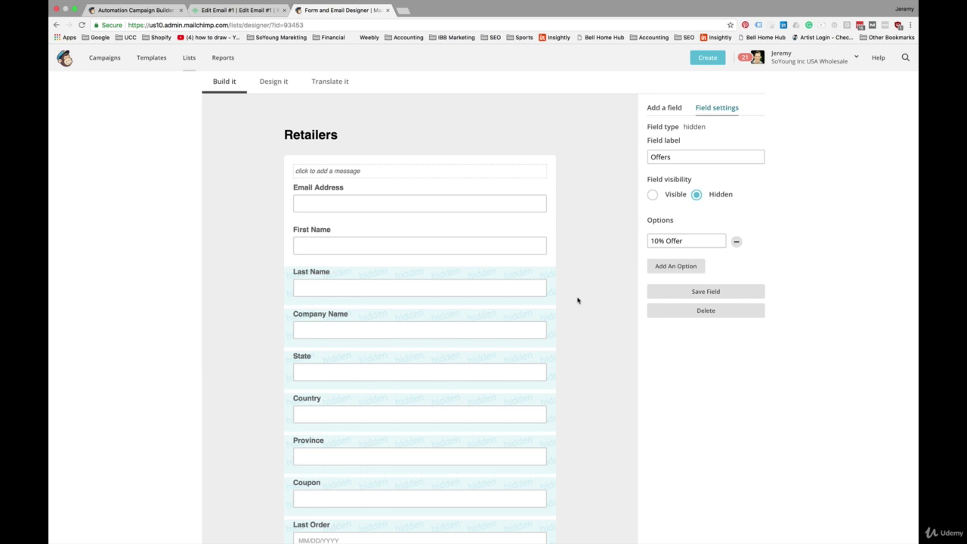
scroll(578, 301, "down", 2)
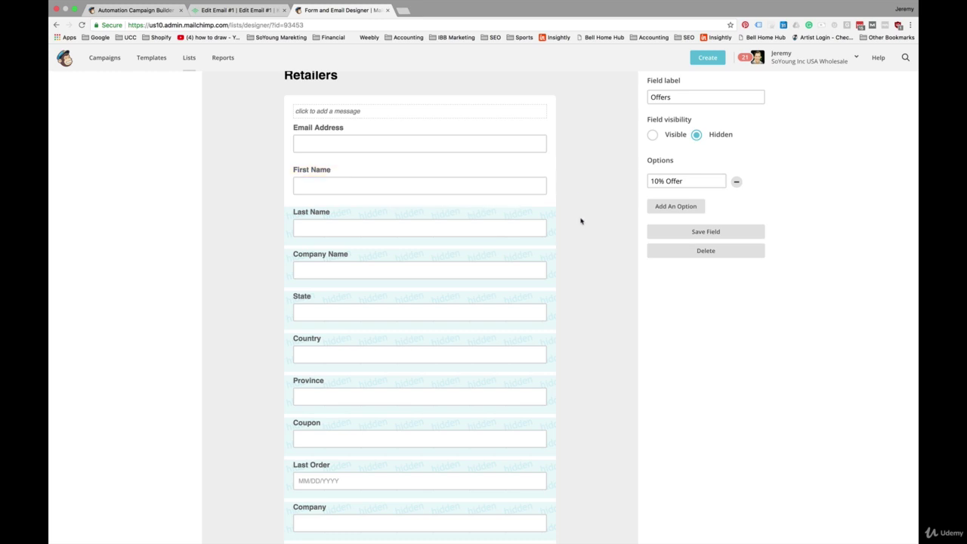
scroll(594, 272, "down", 10)
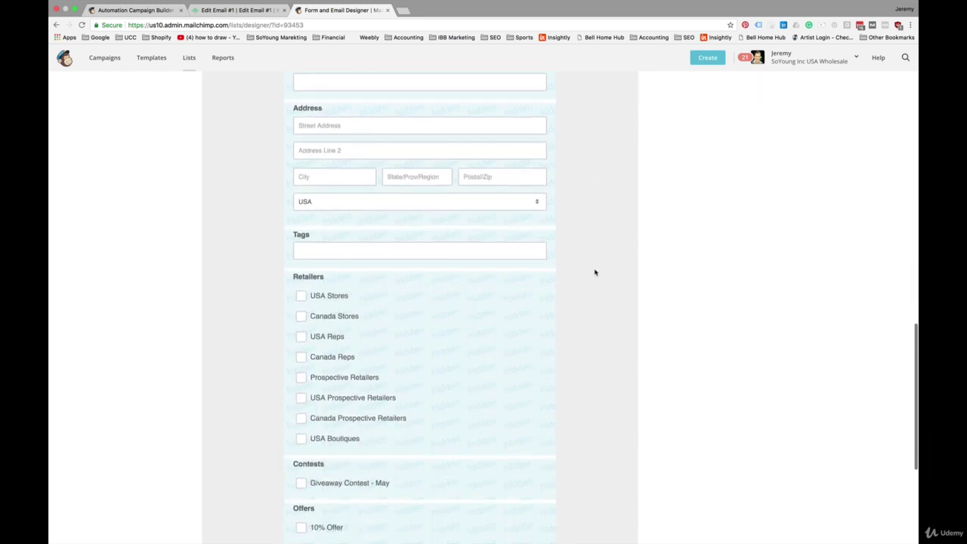
scroll(594, 272, "down", 2)
scroll(594, 272, "up", 10)
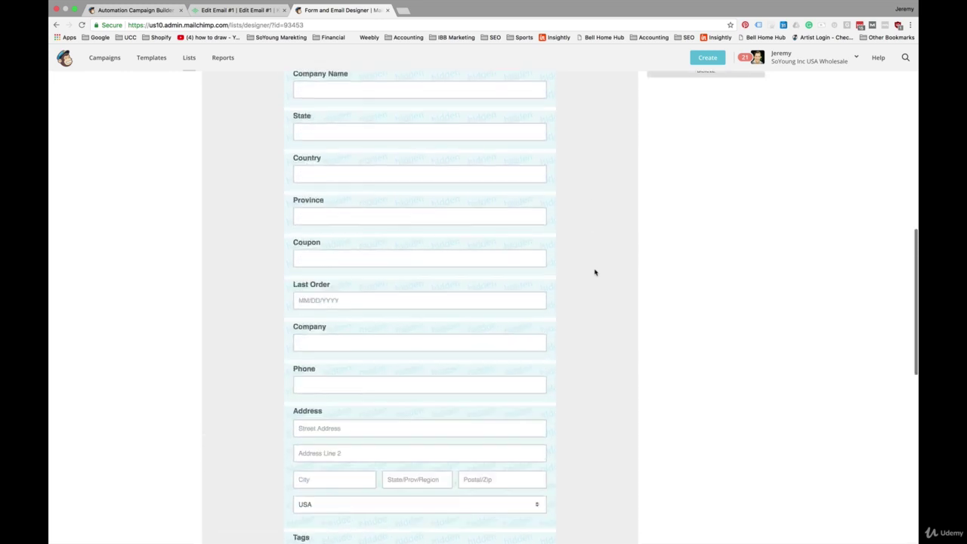
scroll(594, 272, "down", 4)
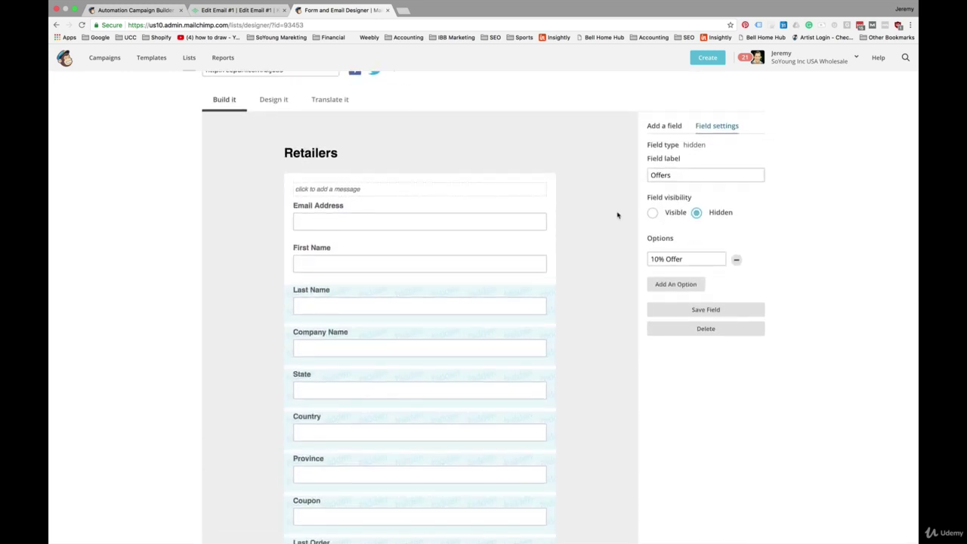
Add a Check Boxes field labelled 'Tell us About Yourself' to the Retailers form.
left_click(617, 234)
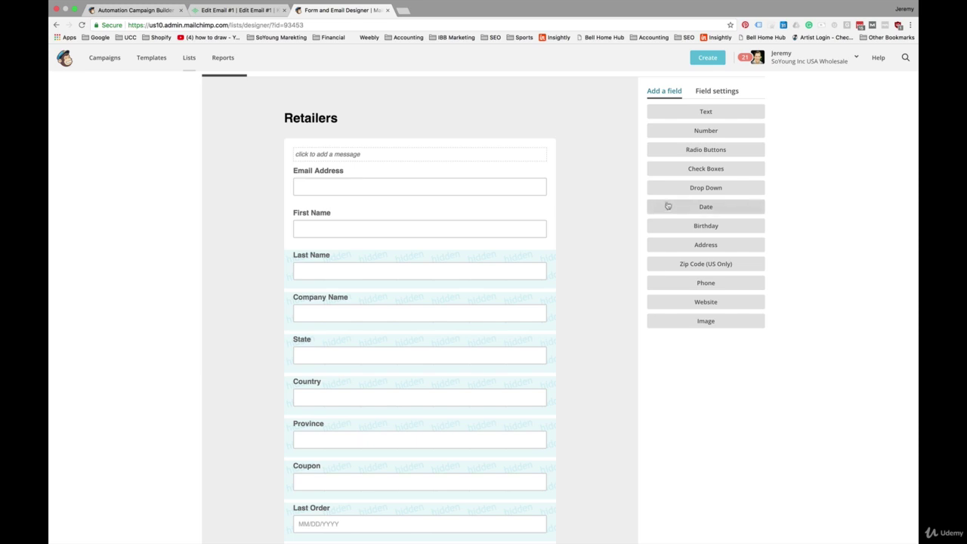
left_click(696, 169)
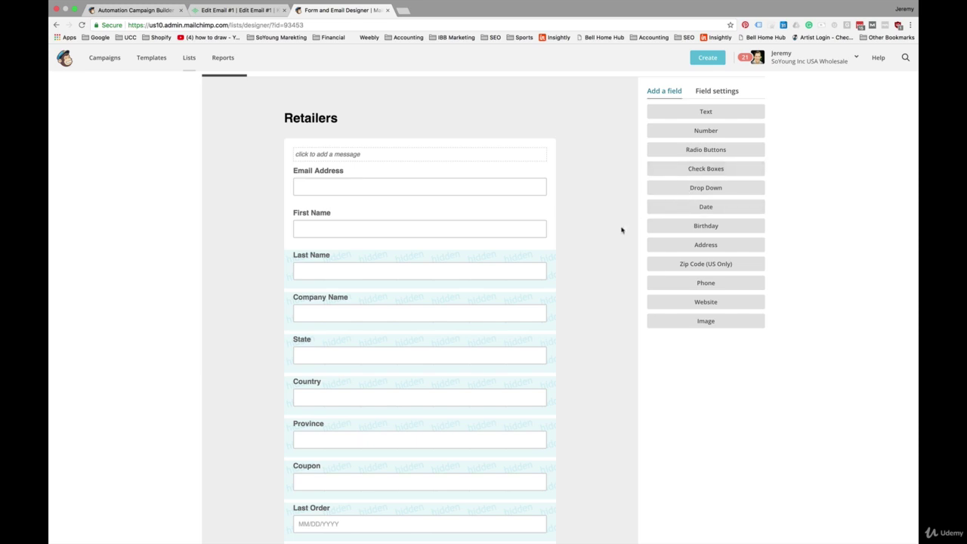
scroll(620, 262, "down", 10)
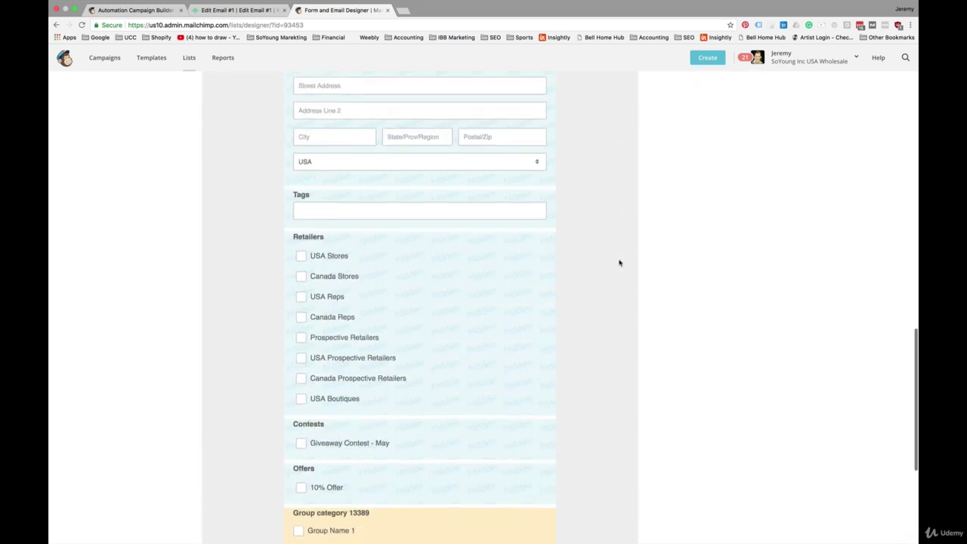
scroll(620, 262, "down", 3)
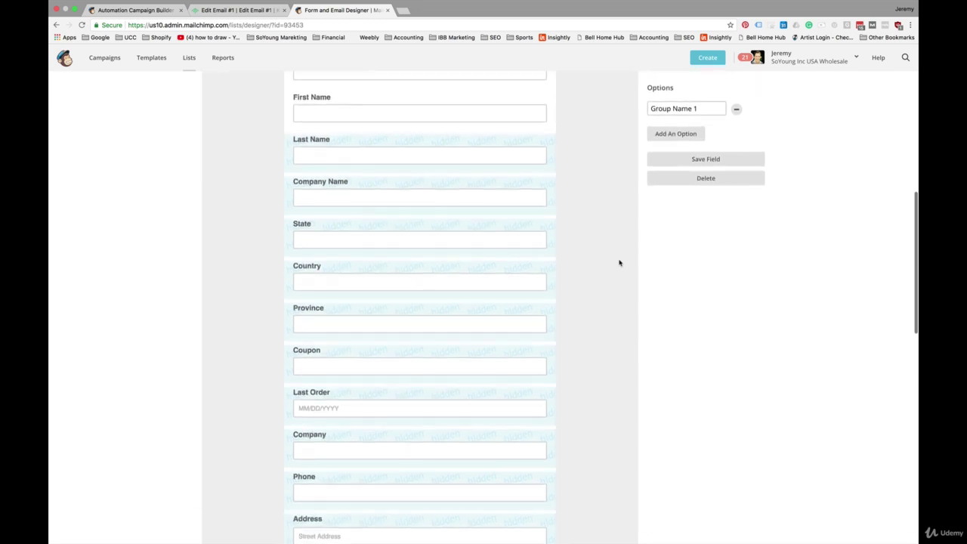
scroll(620, 262, "up", 5)
scroll(620, 262, "down", 5)
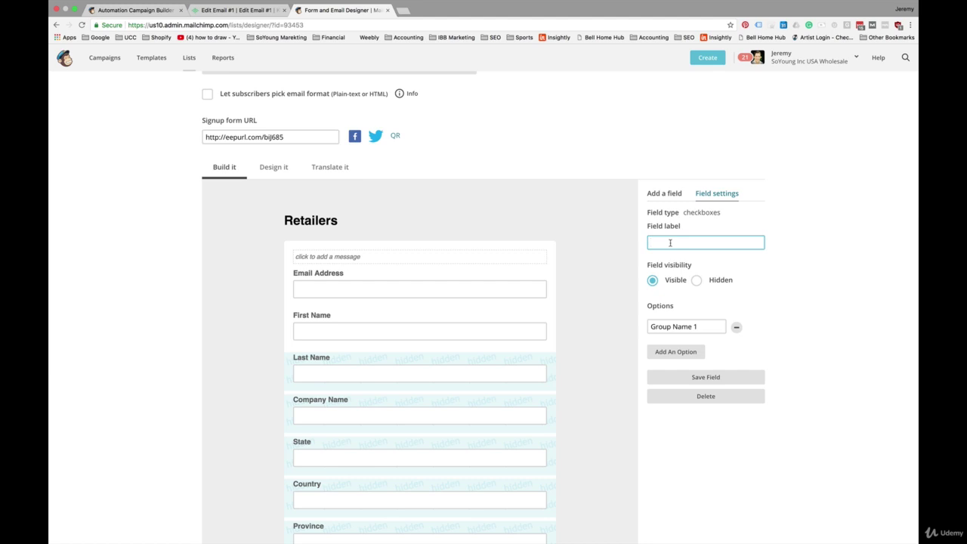
type("Tell us About Yourself")
left_click(768, 280)
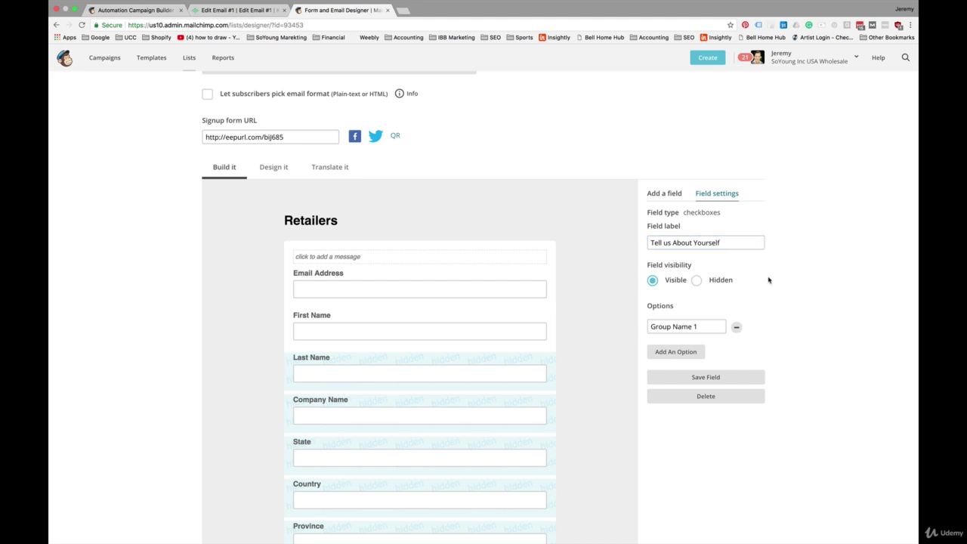
Replace 'Group Name 1' with the option 'I am a Parent of School age Kids'.
scroll(724, 305, "down", 3)
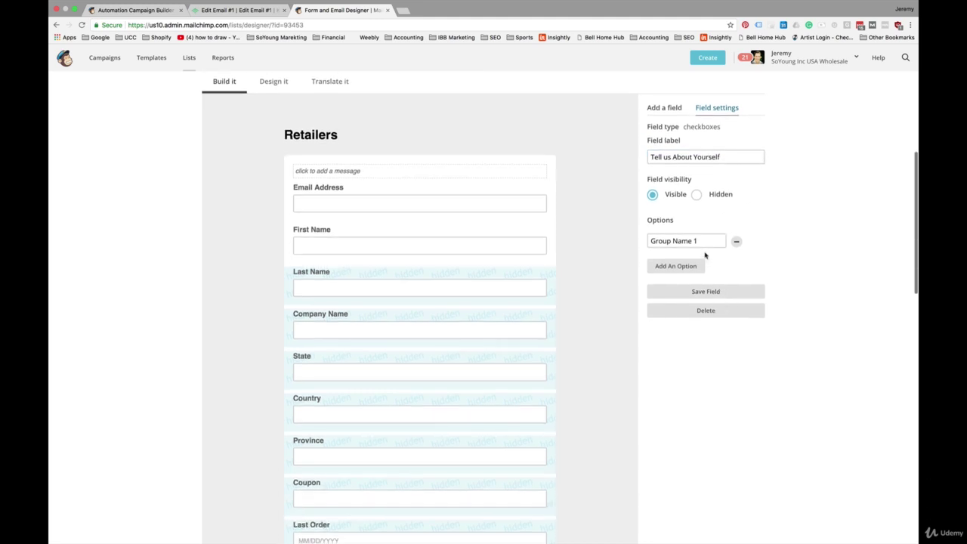
left_click(703, 240)
key("super+a")
key("BackSpace")
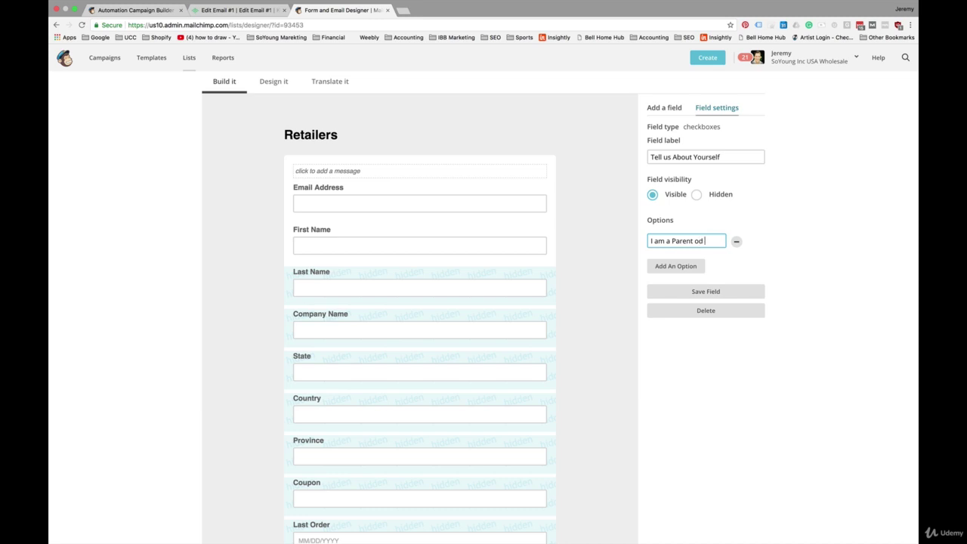
type("I am a Parent od School age Kid")
type("s")
left_click(671, 240)
key("BackSpace")
type("f Schoo")
Add a second option 'I pack my Lunch for Work'.
left_click(679, 266)
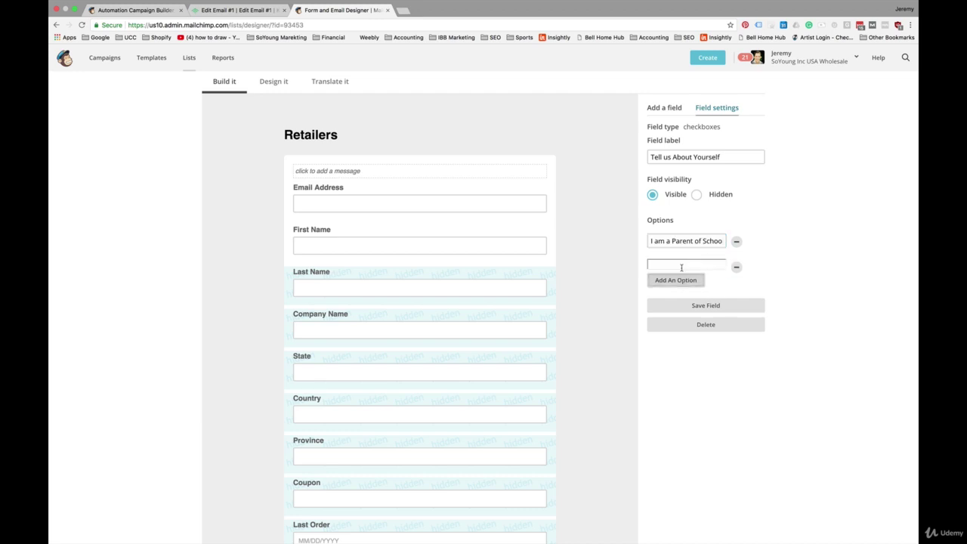
left_click(664, 265)
type("I pack my Lunch for ")
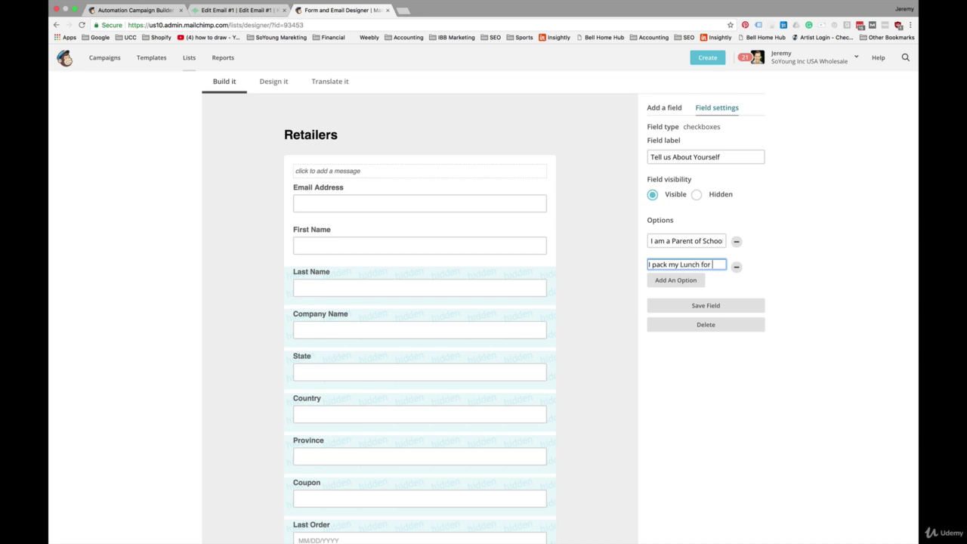
type("Work")
triple_click(709, 264)
left_click(707, 265)
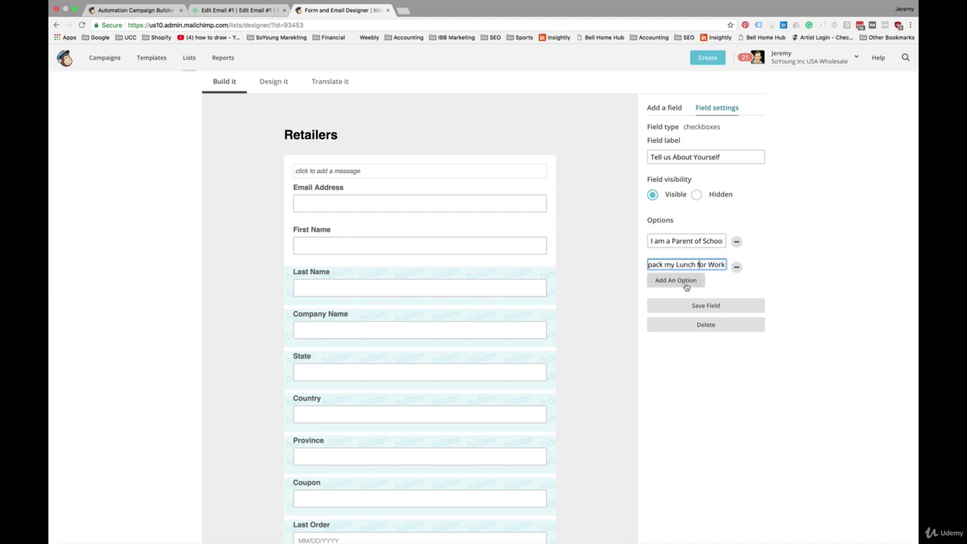
Add a third option 'I am a New or Expecting Parent' and save the field.
left_click(686, 282)
left_click(669, 278)
type("I am a N")
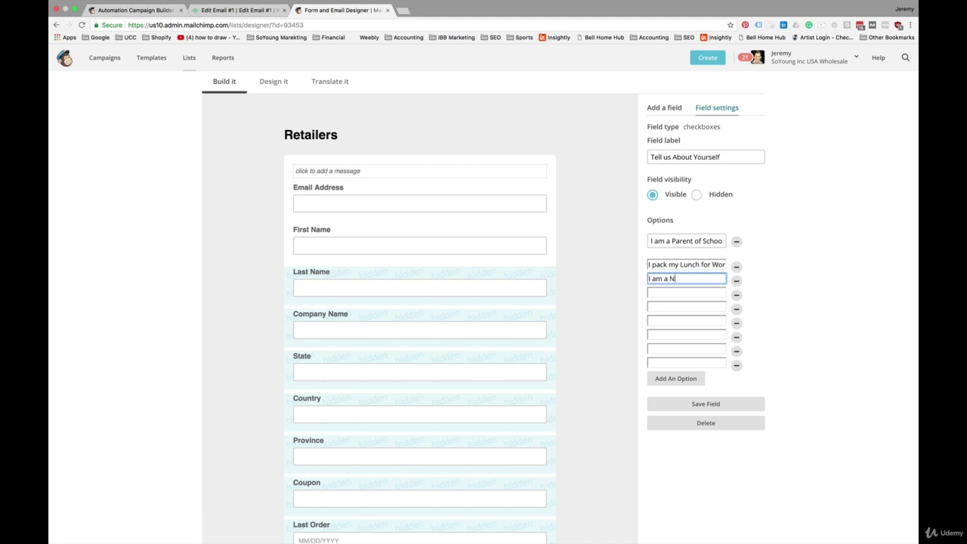
type("ew")
type(" or ")
type("Expecting PArent")
left_click(710, 278)
key("BackSpace")
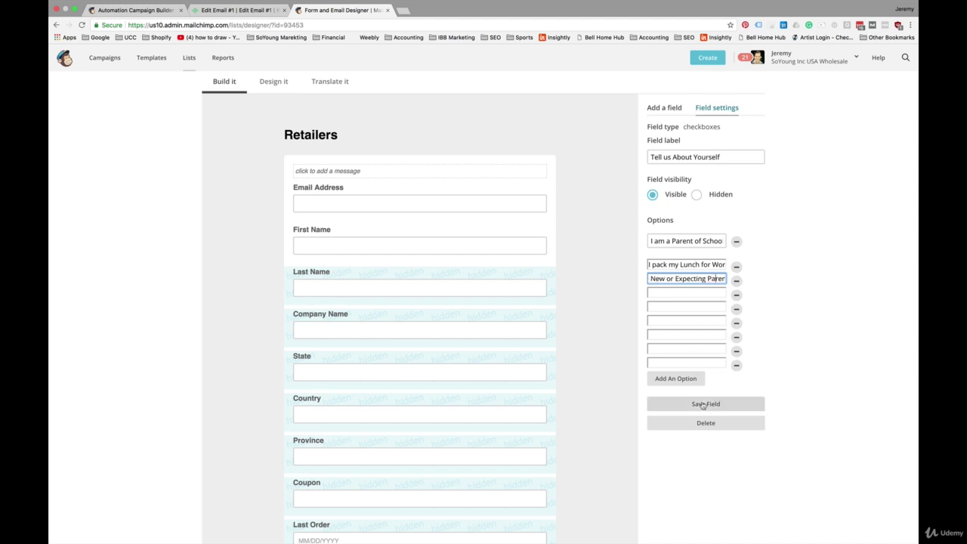
left_click(703, 404)
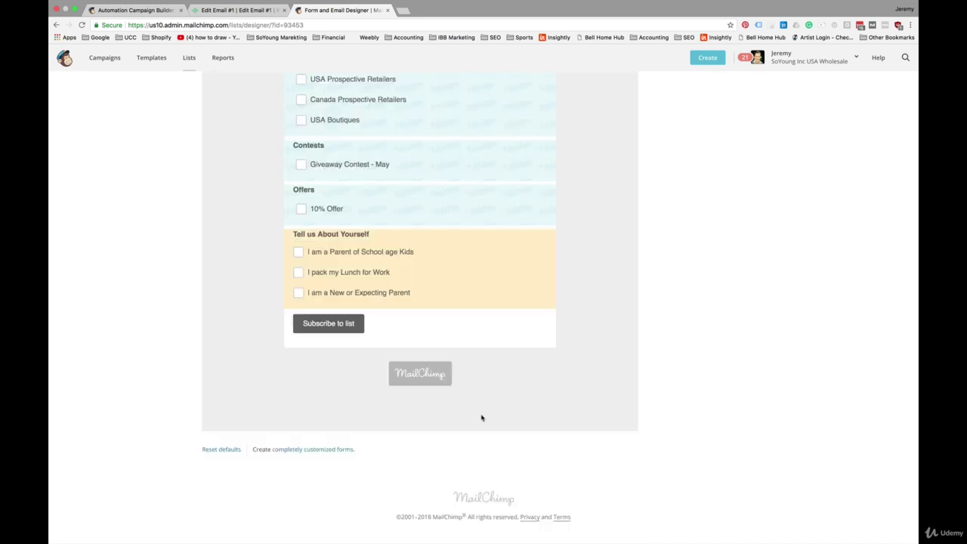
scroll(482, 417, "up", 15)
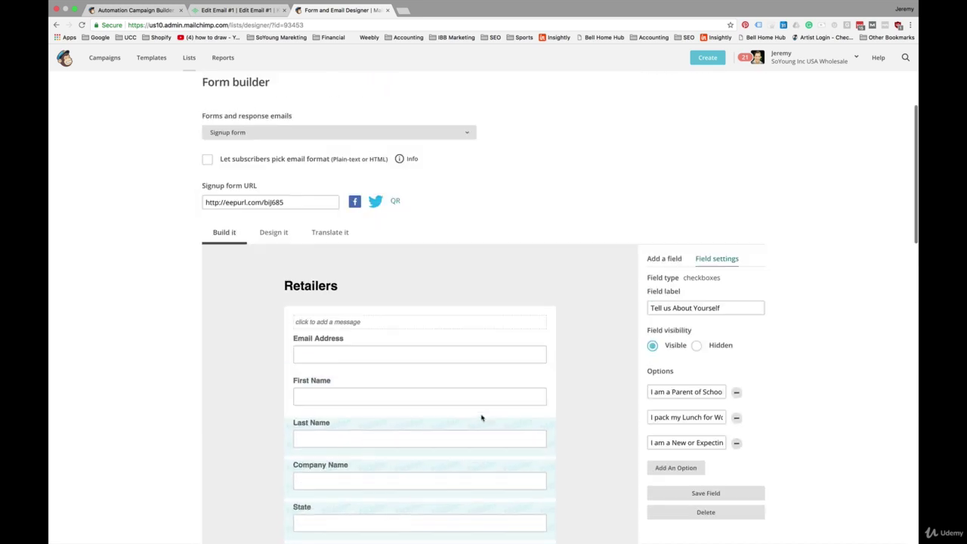
scroll(482, 418, "up", 3)
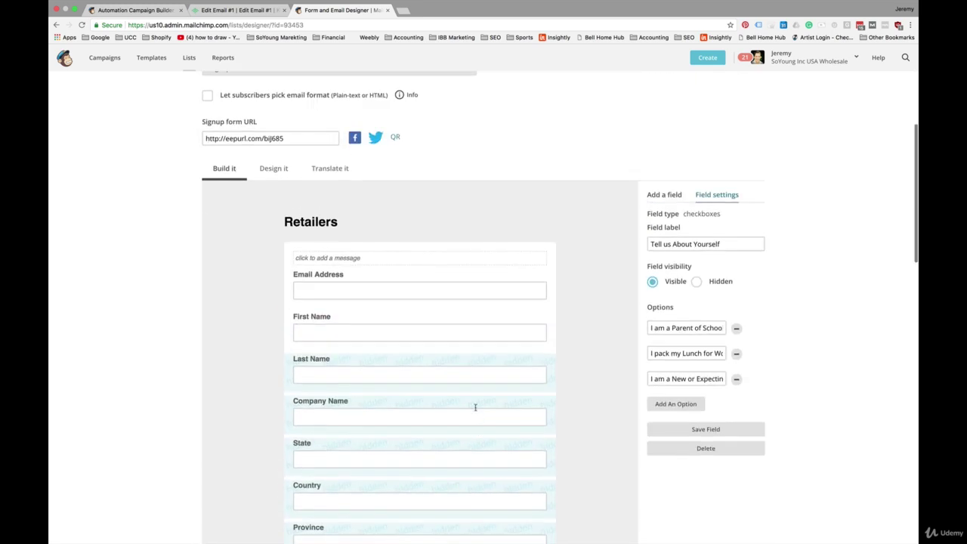
mouse_move(321, 219)
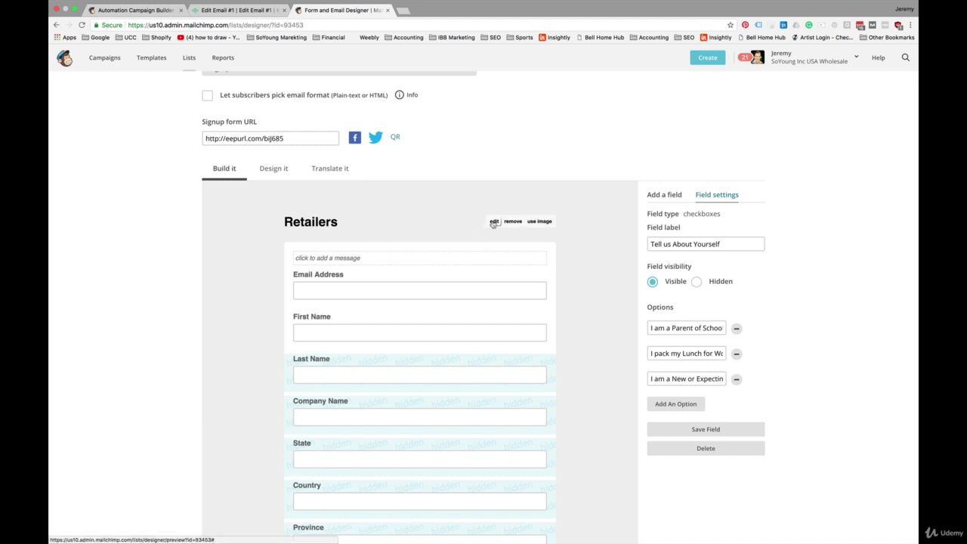
Paste the 'Thanks, You're In!' text over the Retailers form heading.
left_click(493, 222)
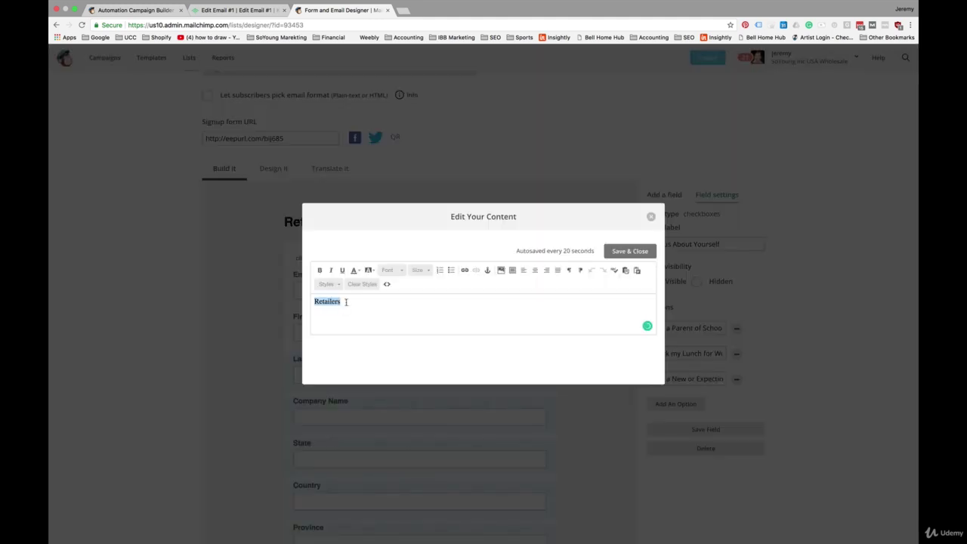
type("Thanks, You're In! Please help us ensure we're only sending you stuff you'll like:")
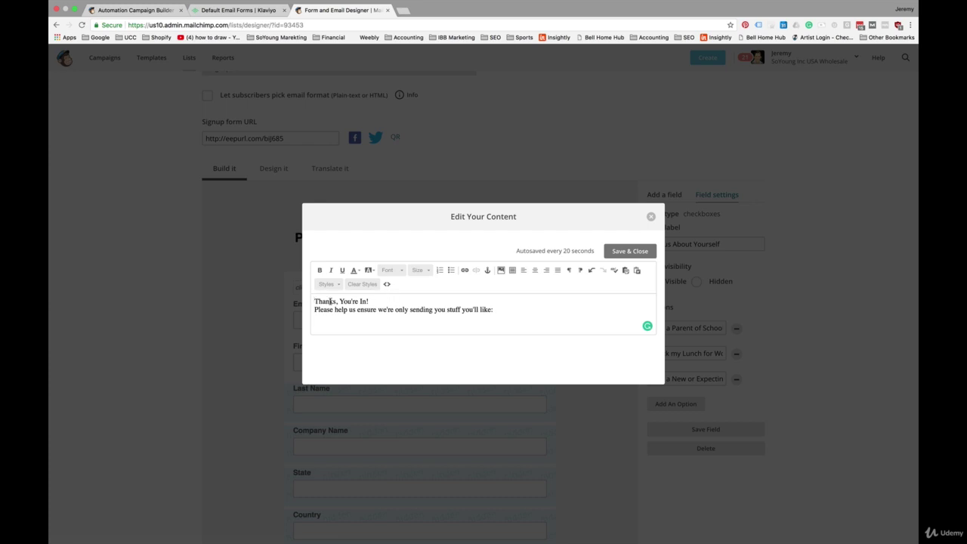
key("super+a")
left_click(363, 302)
Set the title to size 32 and the second line to size 24, adding a blank line above.
triple_click(364, 302)
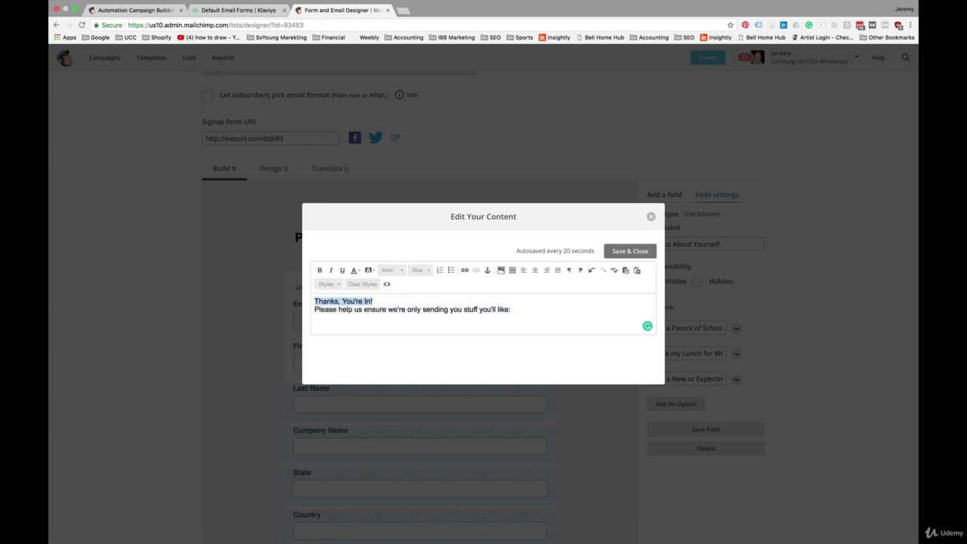
left_click(431, 270)
scroll(435, 342, "down", 1)
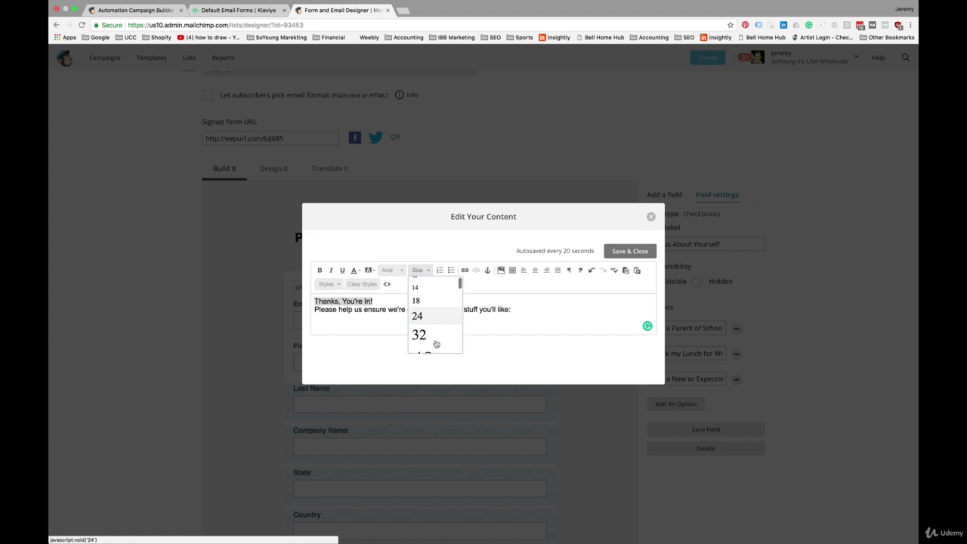
left_click(436, 328)
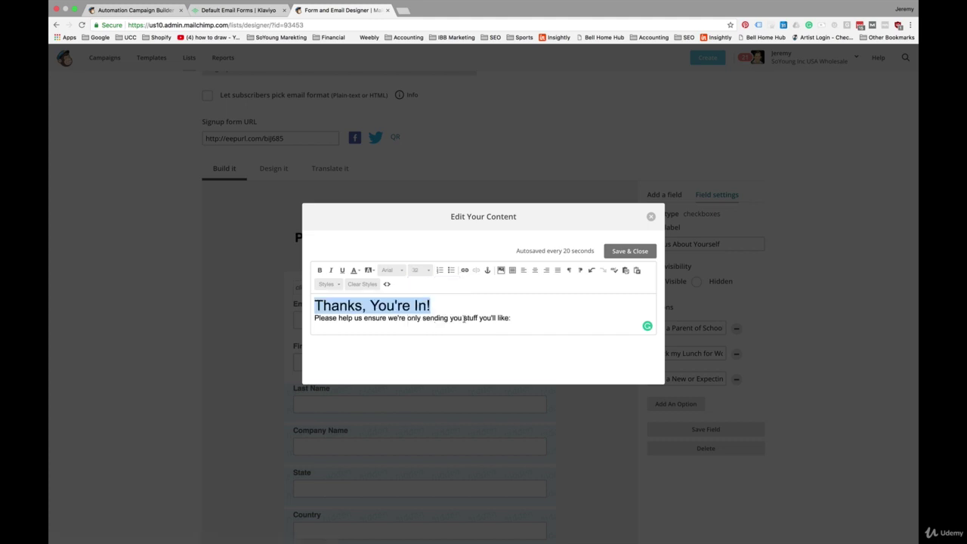
left_click(464, 318)
triple_click(464, 318)
left_click(426, 270)
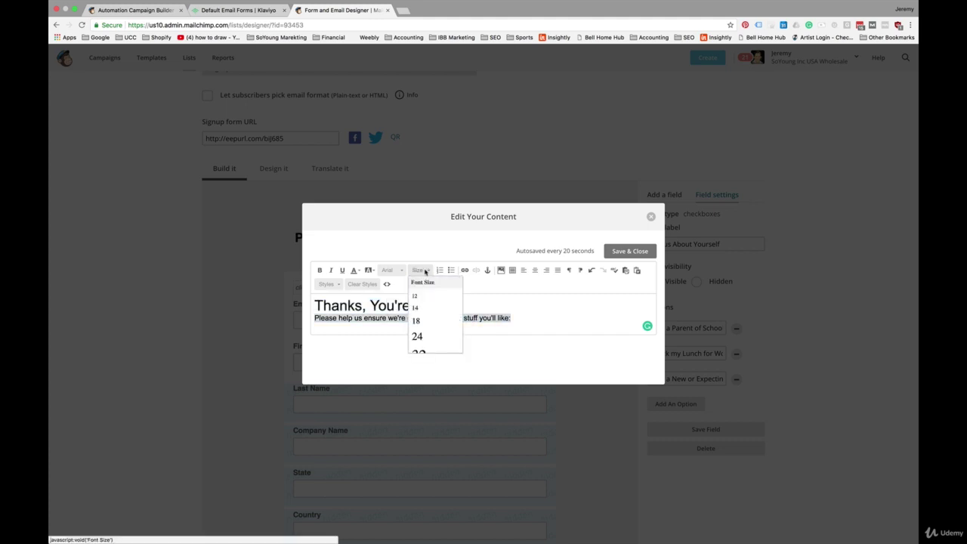
left_click(433, 335)
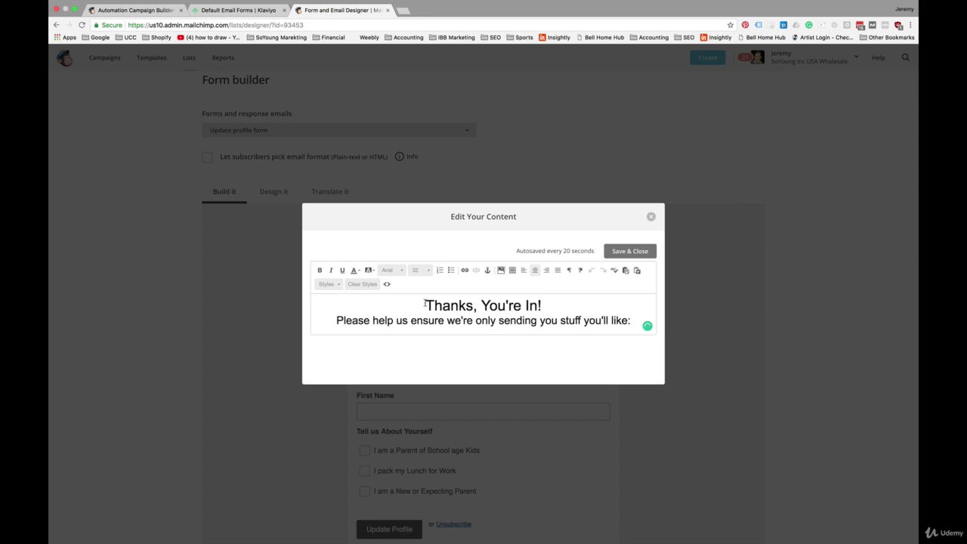
key("Return")
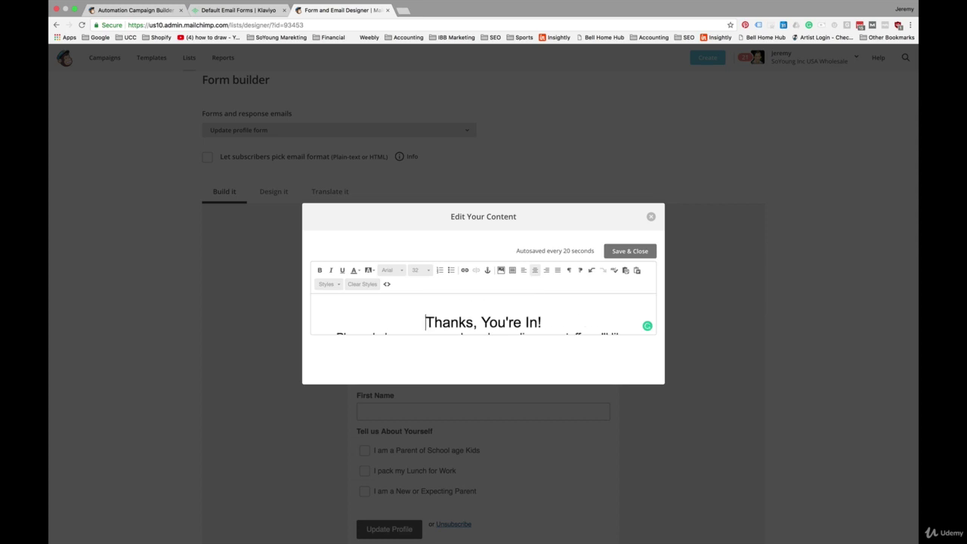
Insert the SoYoung logo above the heading, resized to 300 wide.
left_click(501, 270)
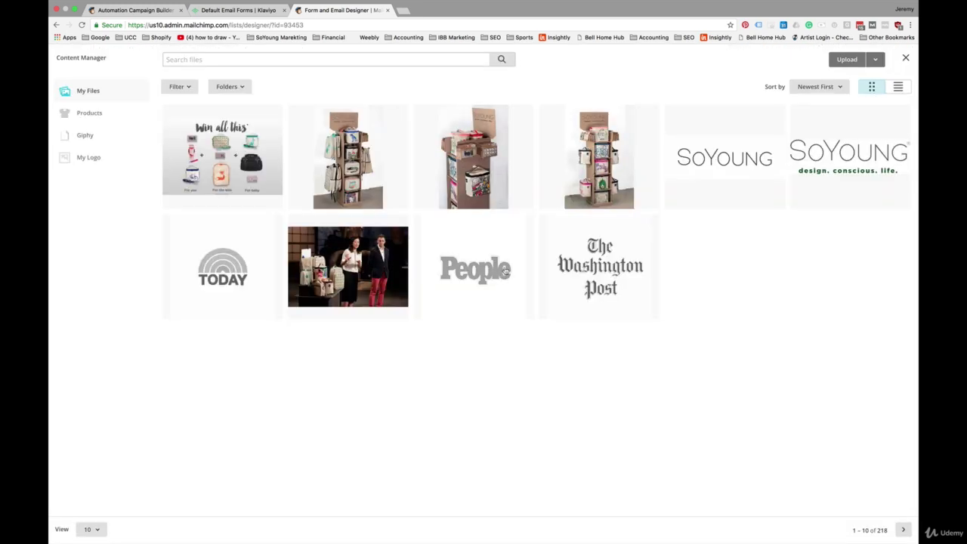
left_click(739, 154)
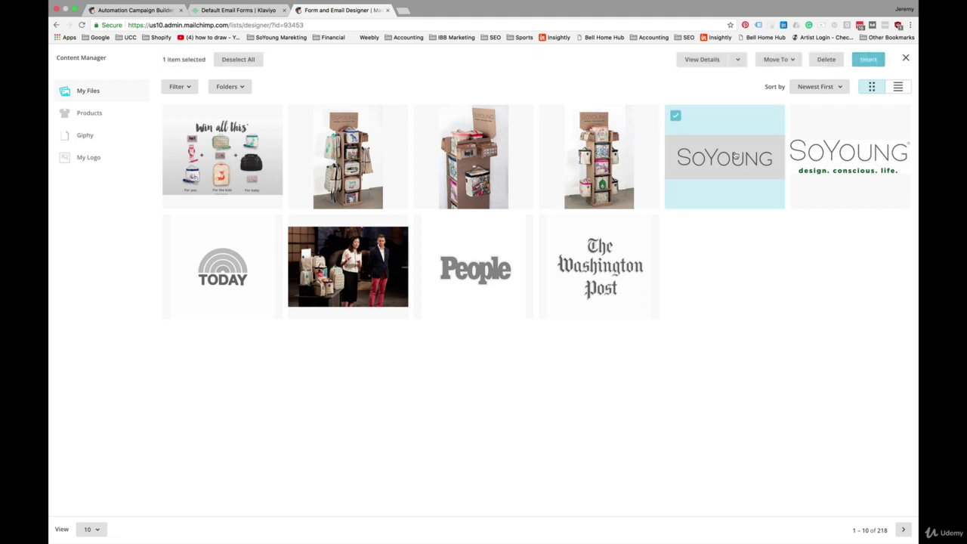
left_click(865, 60)
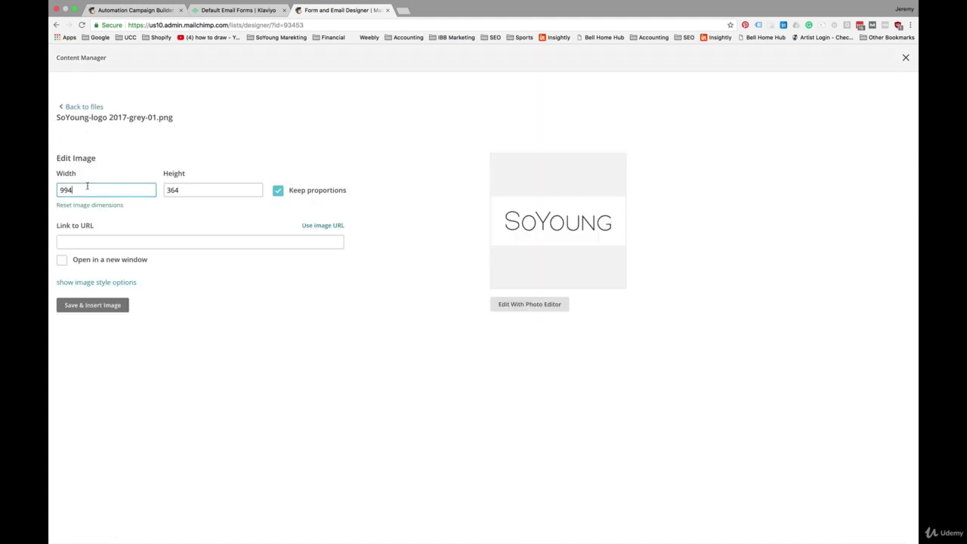
double_click(87, 188)
type("300")
left_click(93, 305)
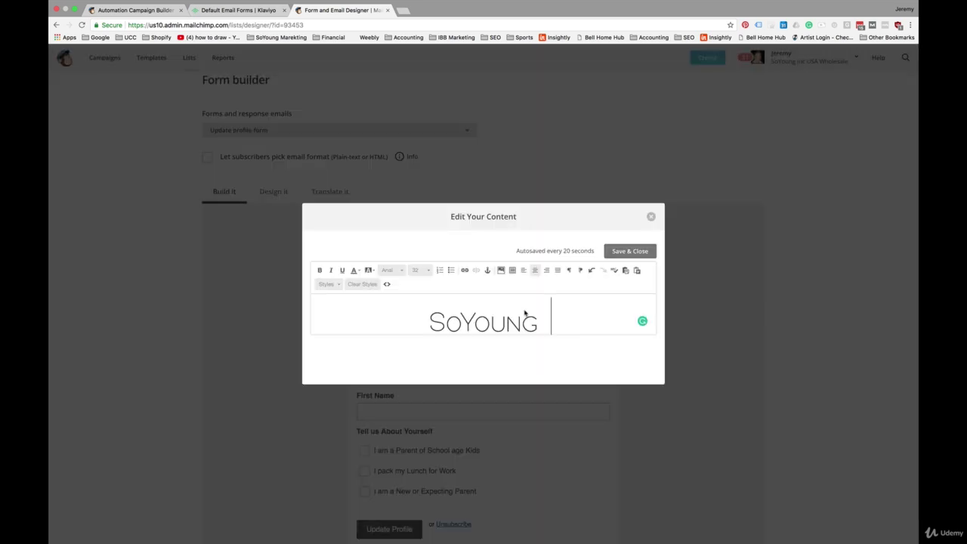
Save and close the form heading, then bring up the form's design settings.
left_click(630, 252)
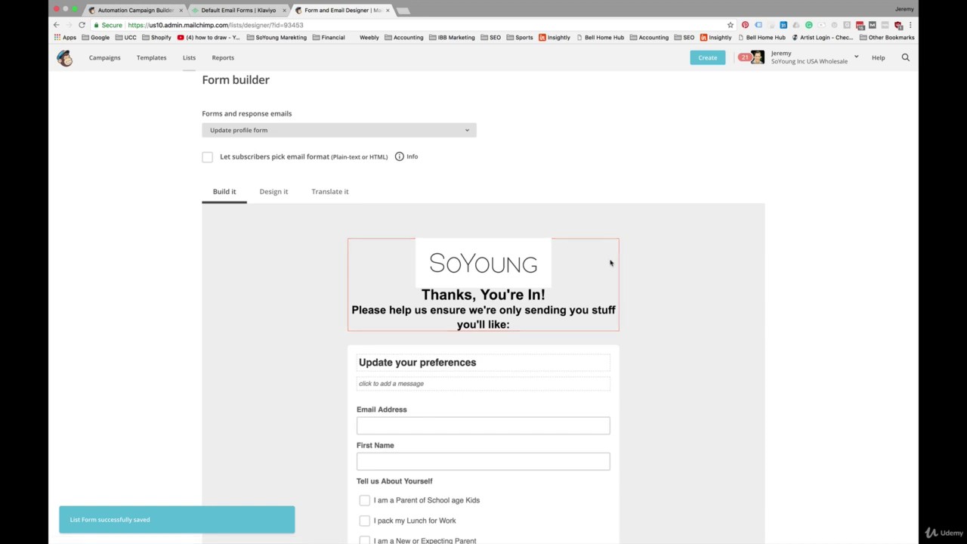
scroll(454, 259, "down", 1)
scroll(273, 258, "down", 5)
scroll(272, 255, "up", 7)
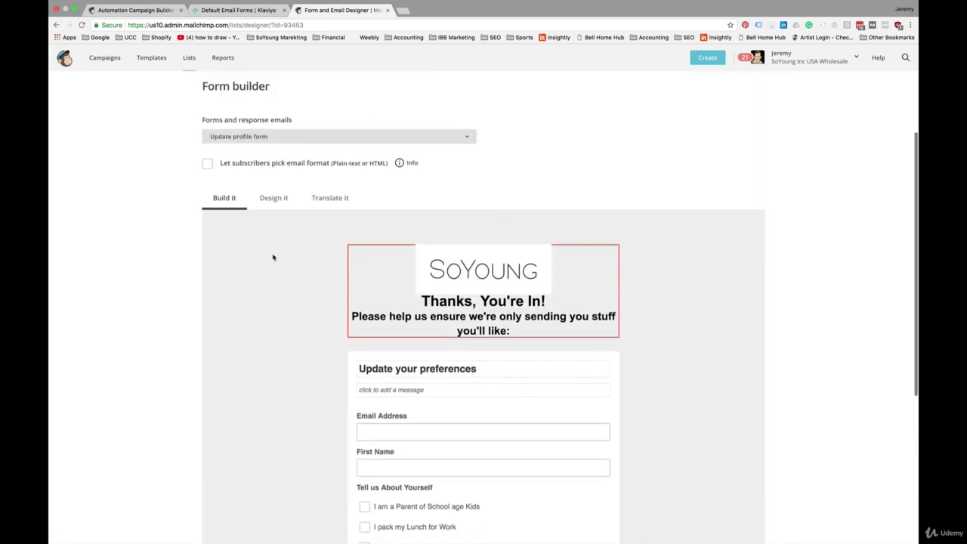
left_click(273, 234)
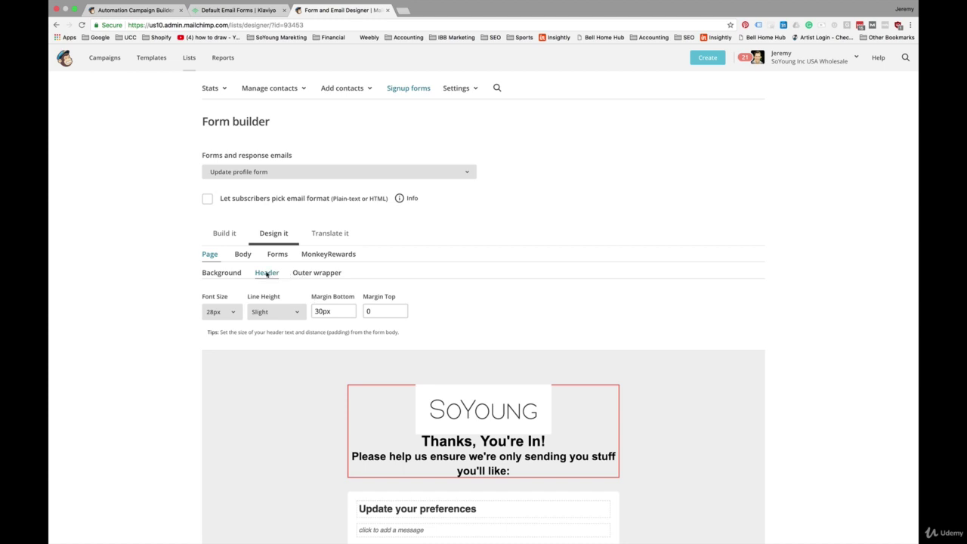
Set the form's page background colour to white and review the form.
left_click(229, 273)
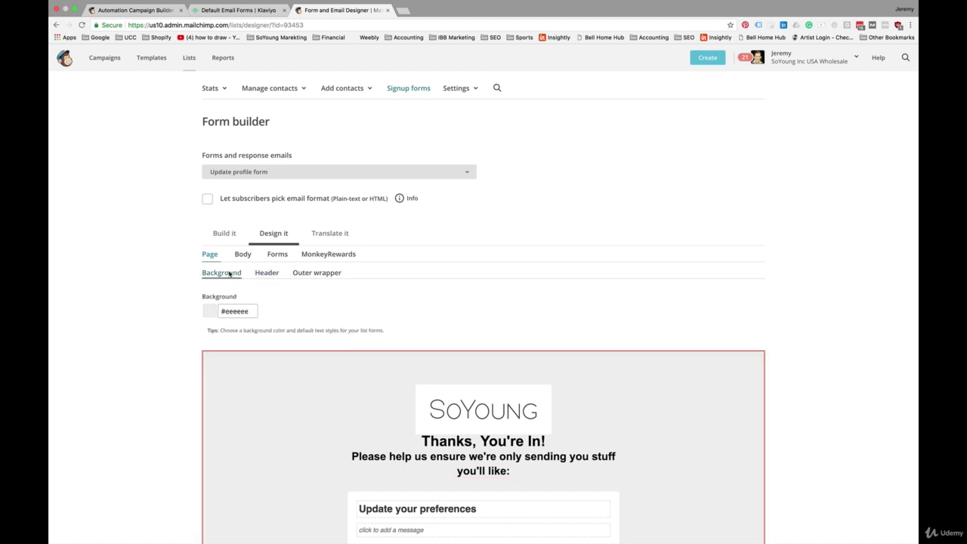
left_click(228, 311)
triple_click(228, 312)
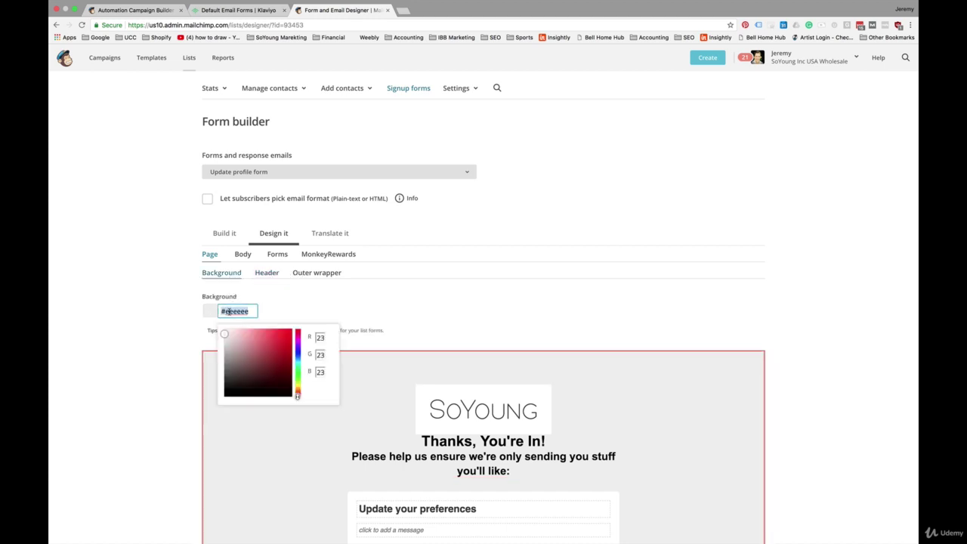
left_click_drag(224, 334, 219, 321)
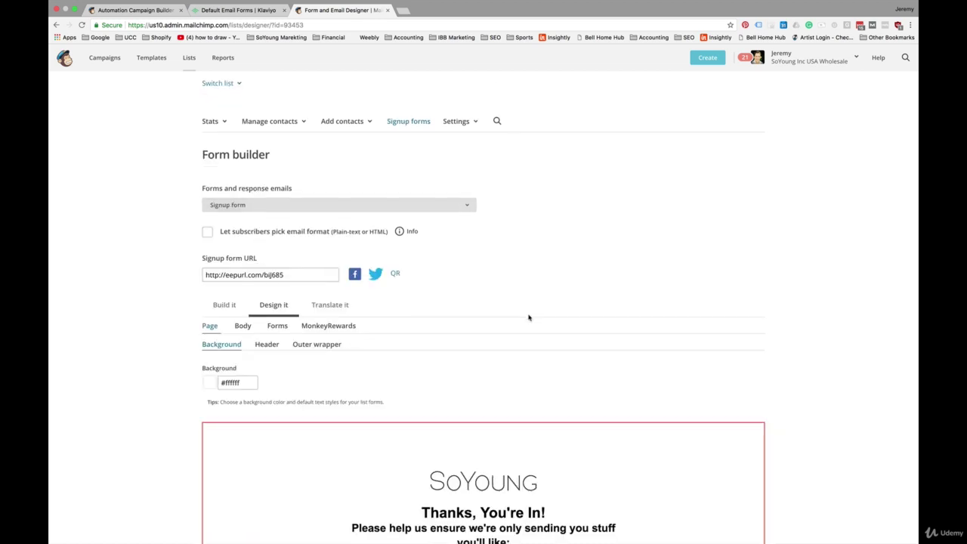
scroll(529, 317, "down", 2)
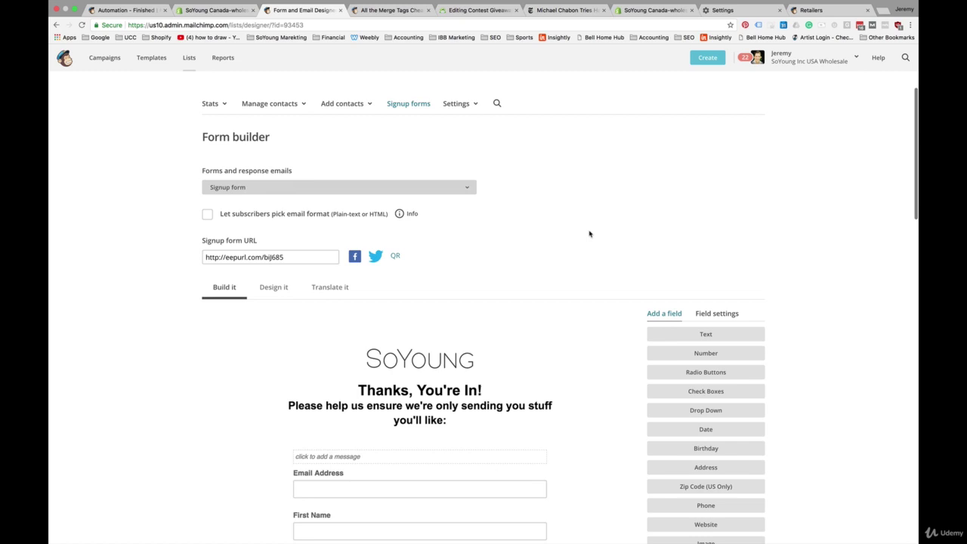
scroll(589, 234, "down", 2)
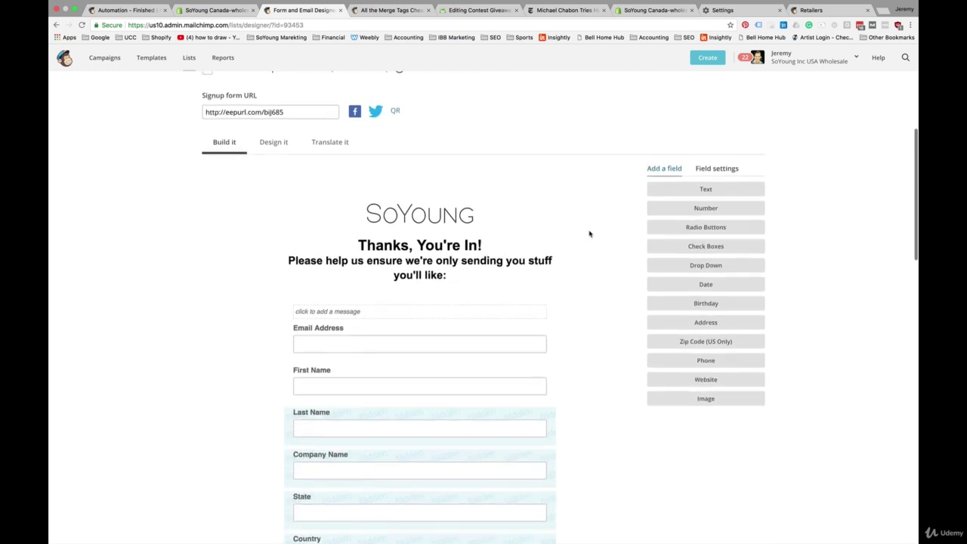
scroll(590, 234, "up", 3)
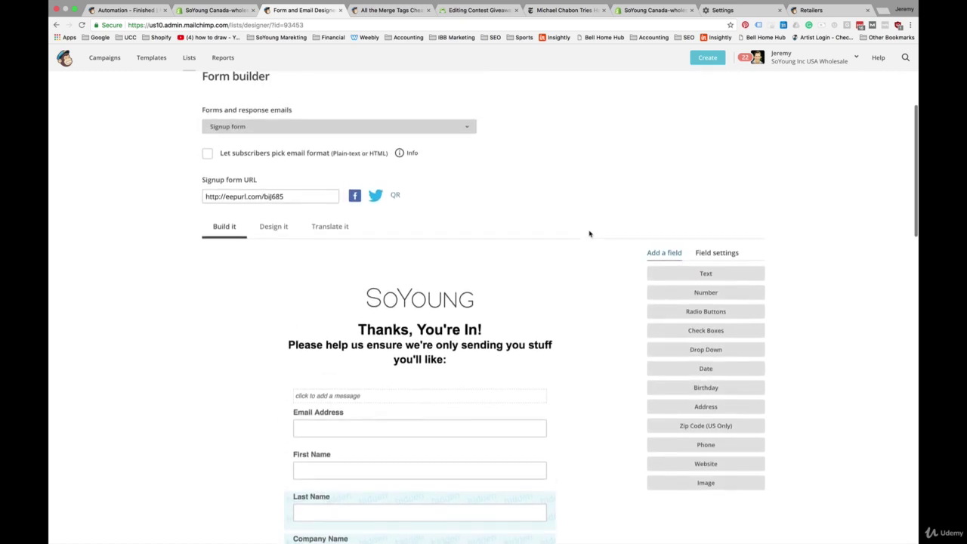
scroll(589, 233, "down", 2)
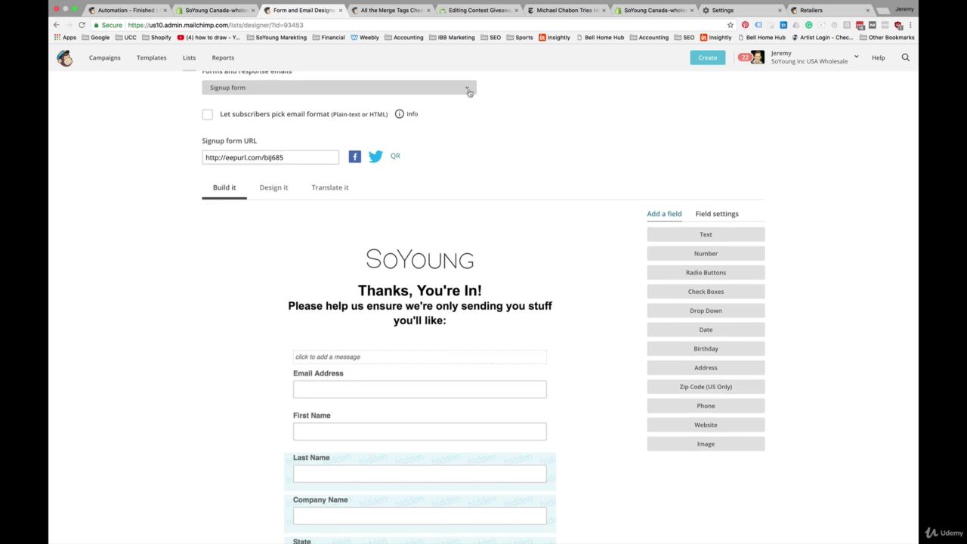
Preview the Update profile form in the builder, then switch back to the Signup form.
left_click(468, 88)
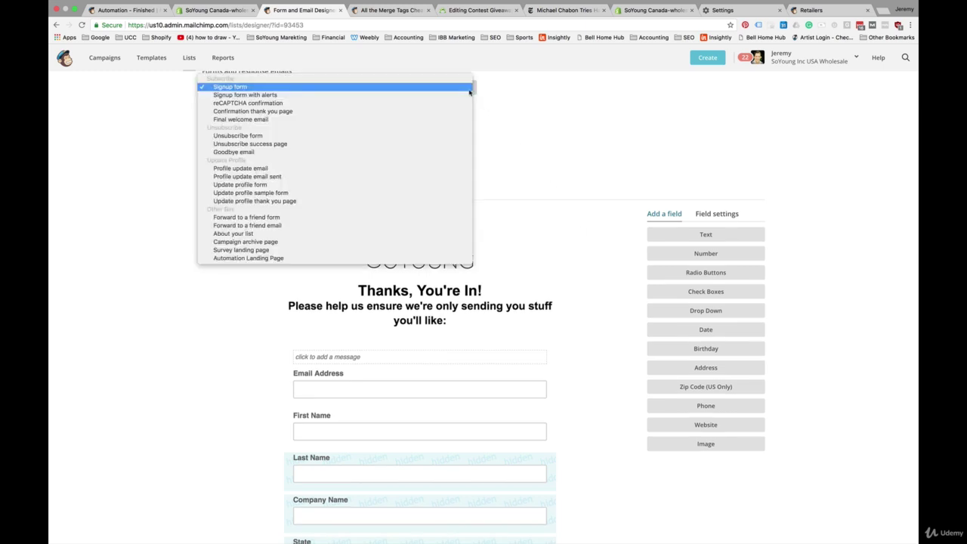
left_click(402, 186)
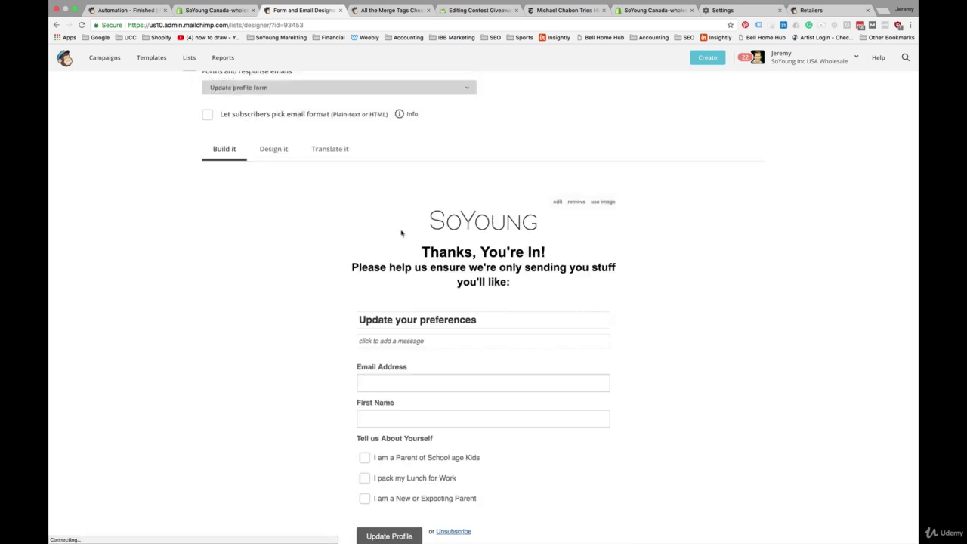
scroll(383, 297, "down", 3)
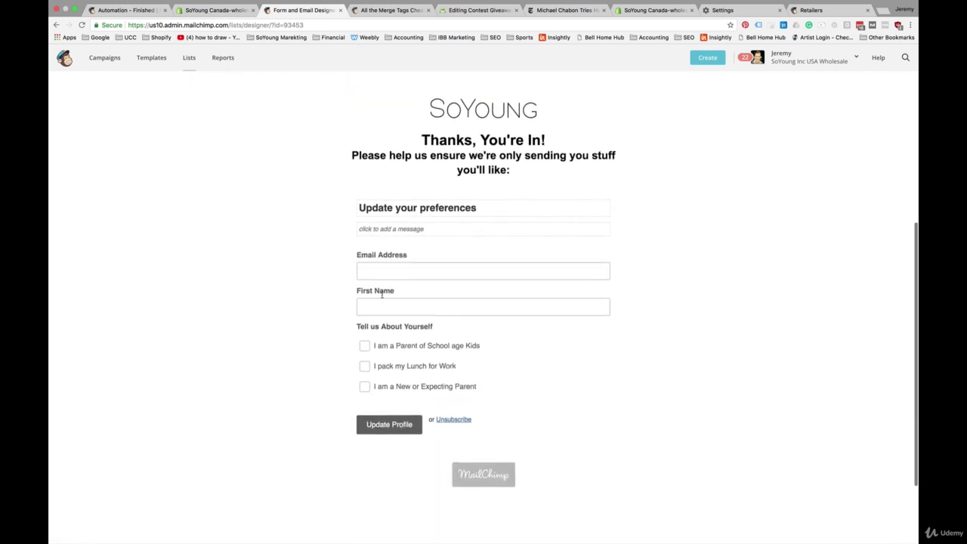
scroll(382, 298, "up", 1)
scroll(382, 299, "up", 3)
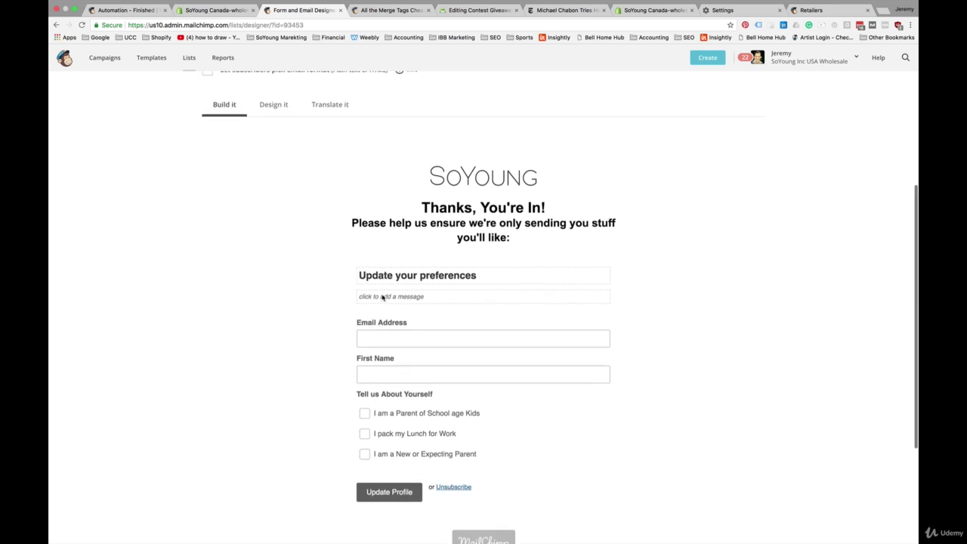
scroll(381, 298, "up", 2)
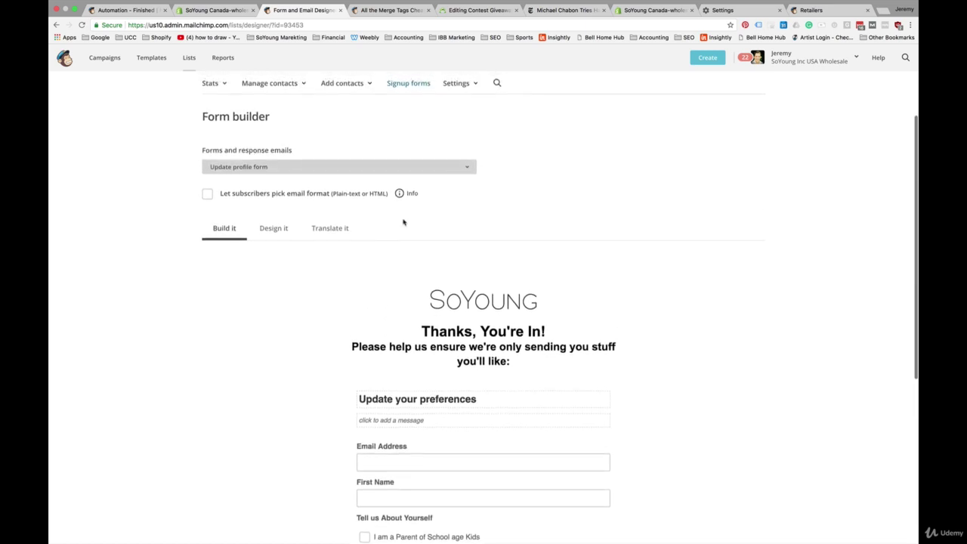
left_click(464, 167)
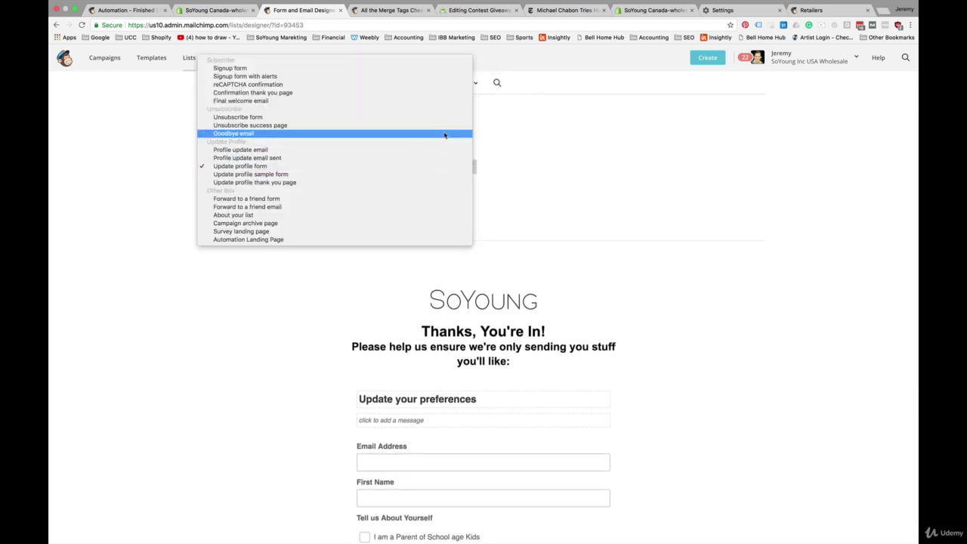
left_click(444, 70)
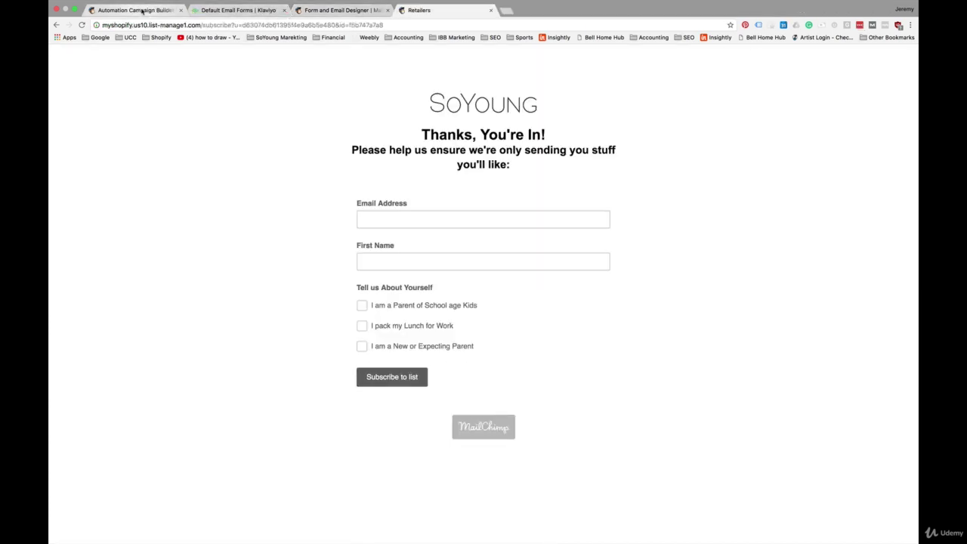
In the confirmation email, relabel the green button 'Click Here to Confirm'.
left_click(142, 10)
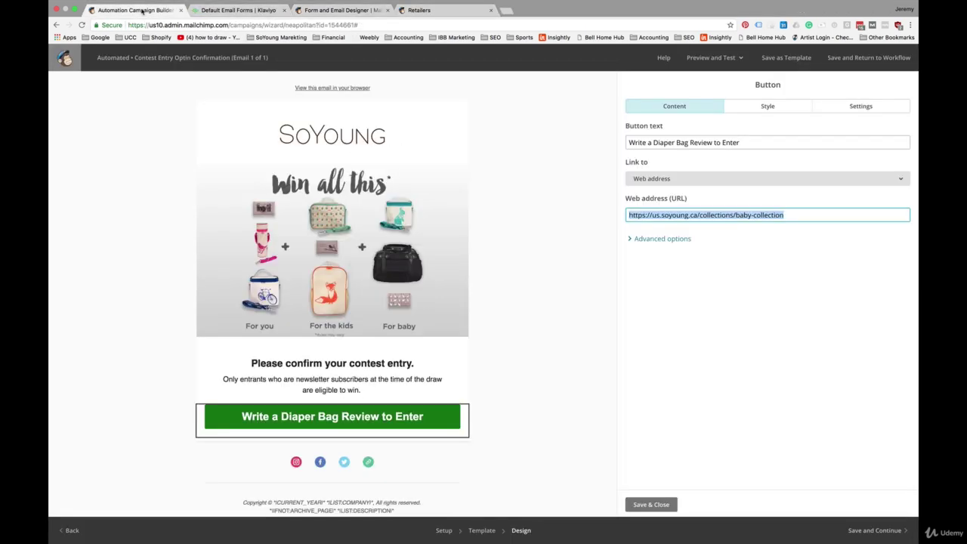
key("ctrl+a")
key("BackSpace")
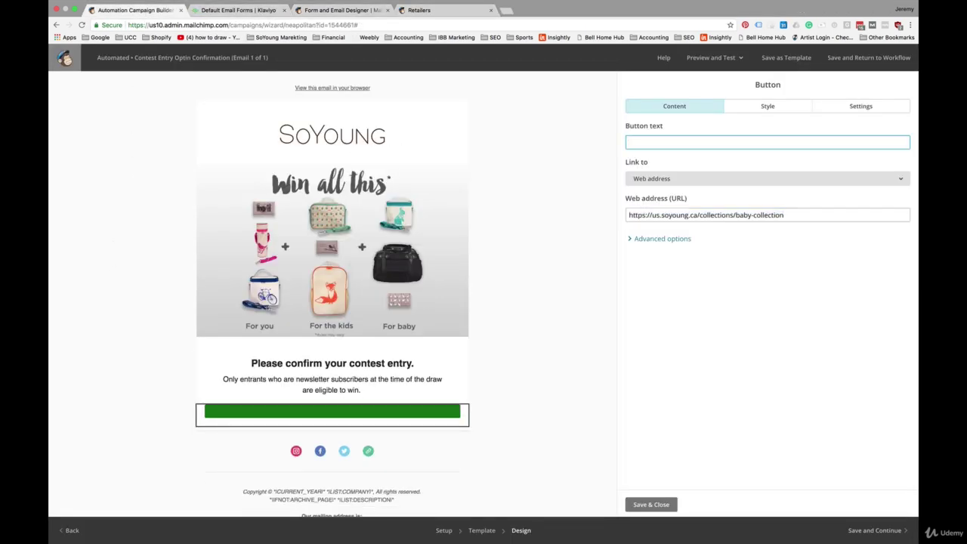
type("Cl")
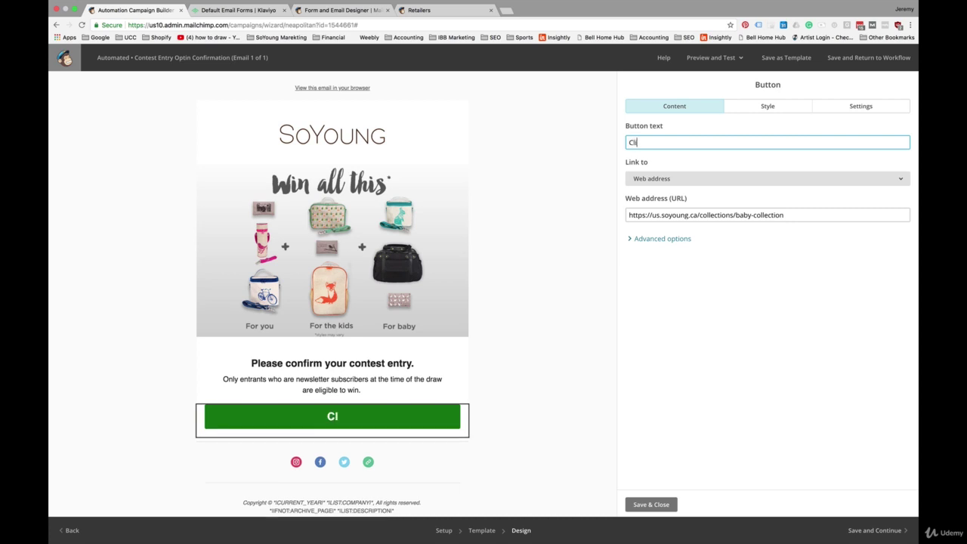
type("ick Here to")
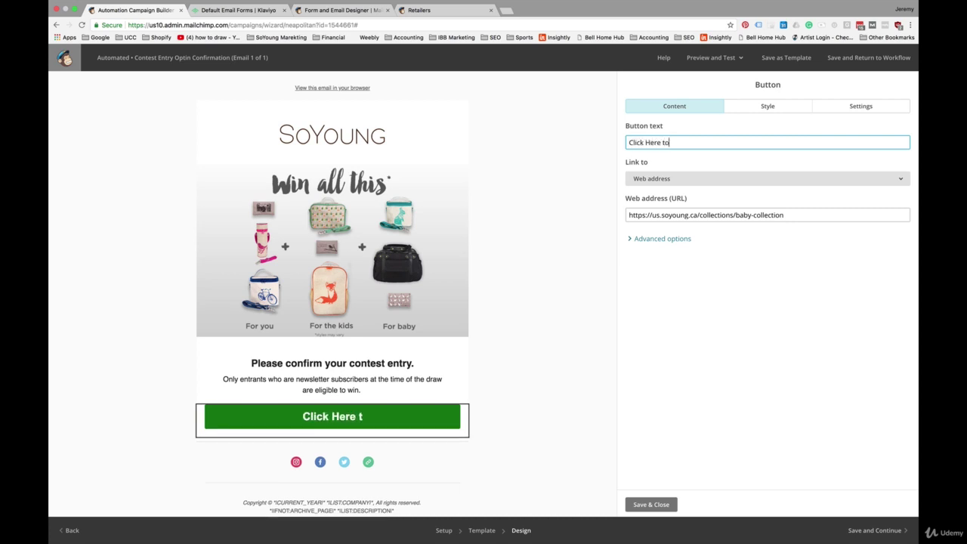
type(" Confirm")
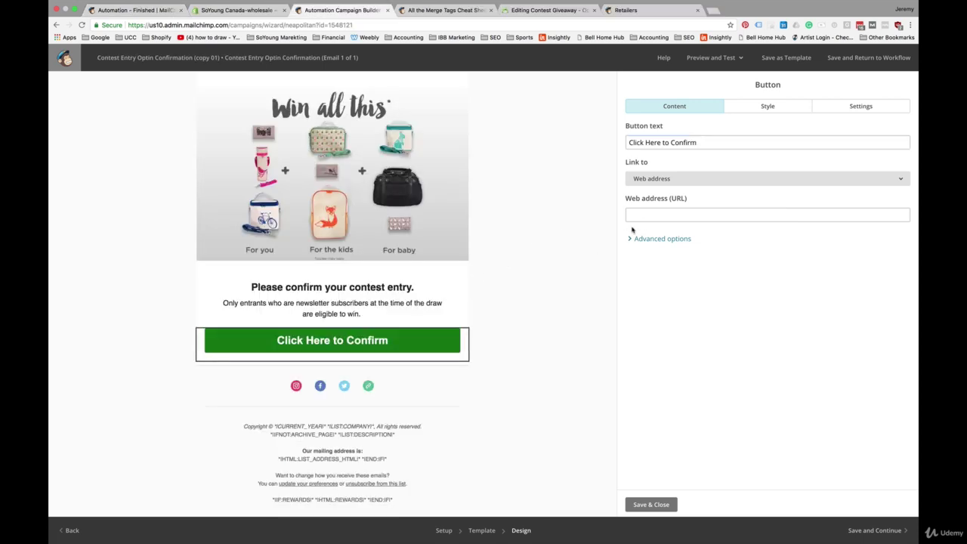
Link the button to the *|UPDATE_PROFILE|* merge tag and check the footer link's URL.
left_click(654, 214)
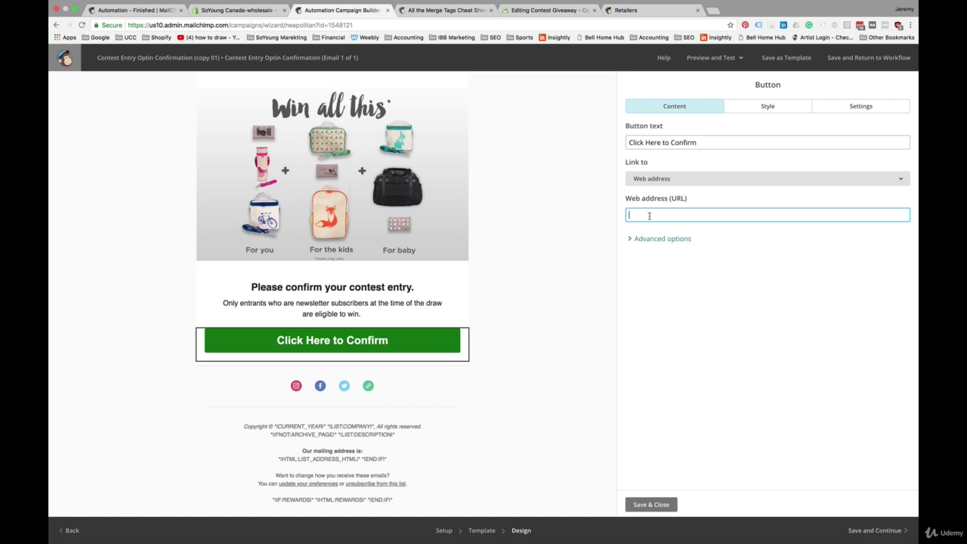
type("*|UPDATE_PROFILE|*")
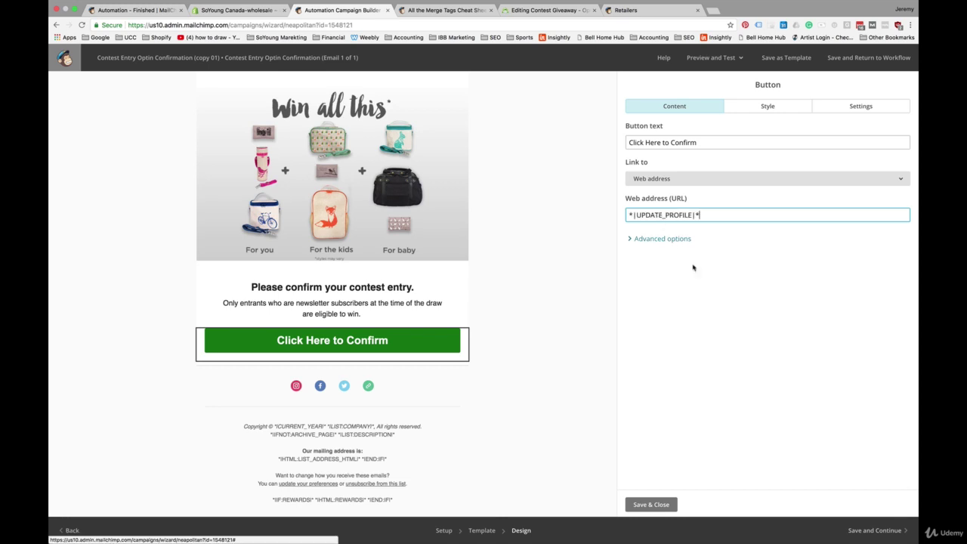
left_click(318, 487)
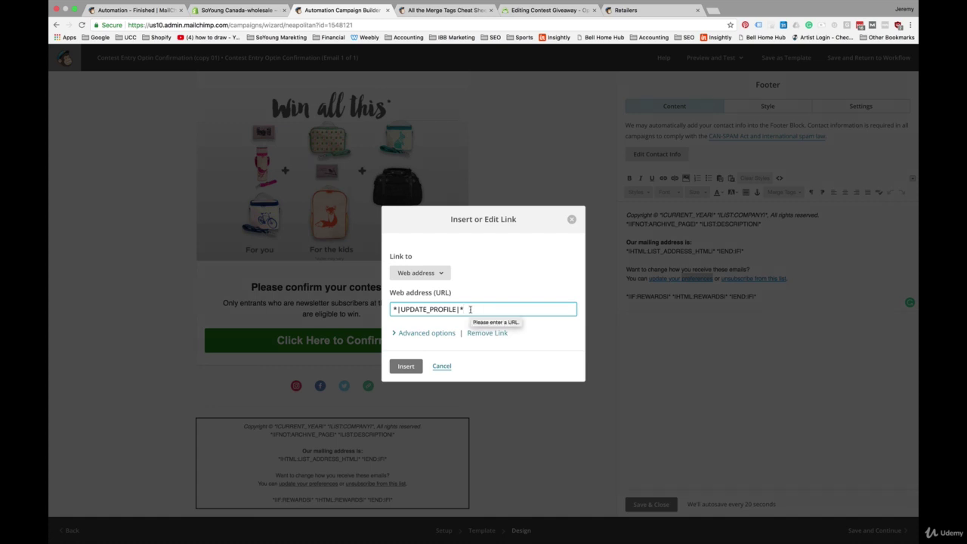
left_click(572, 224)
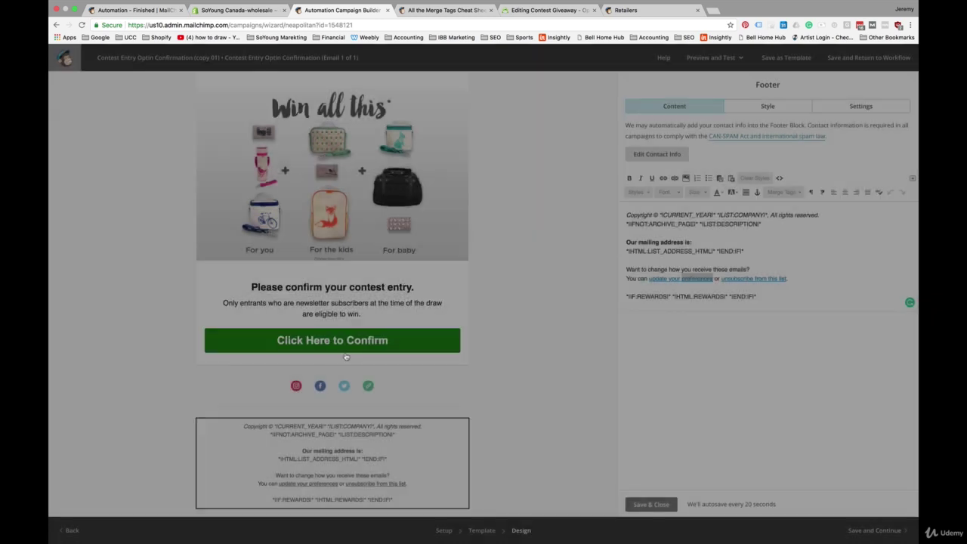
left_click(343, 346)
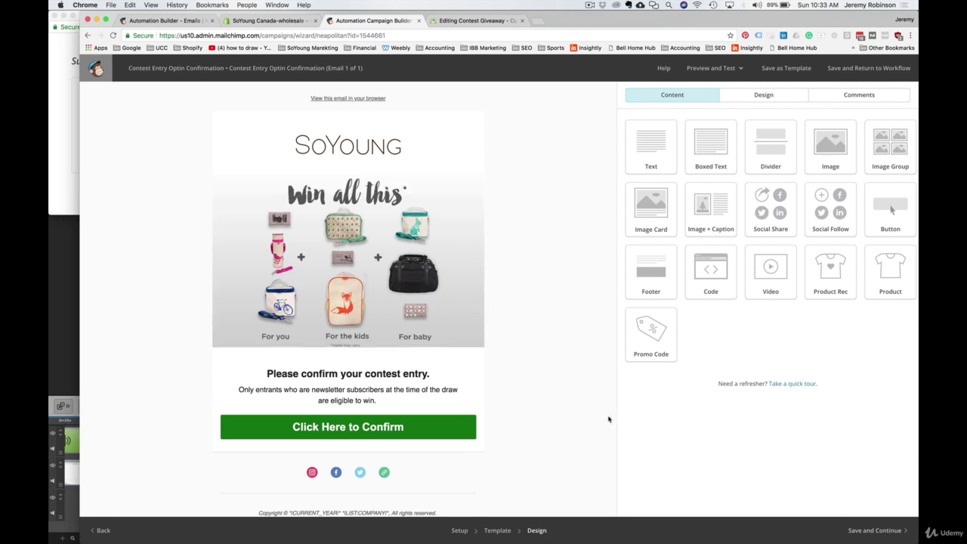
Save the confirmation email and start the Contest Entry Optin Confirmation workflow for Retailers.
left_click(873, 529)
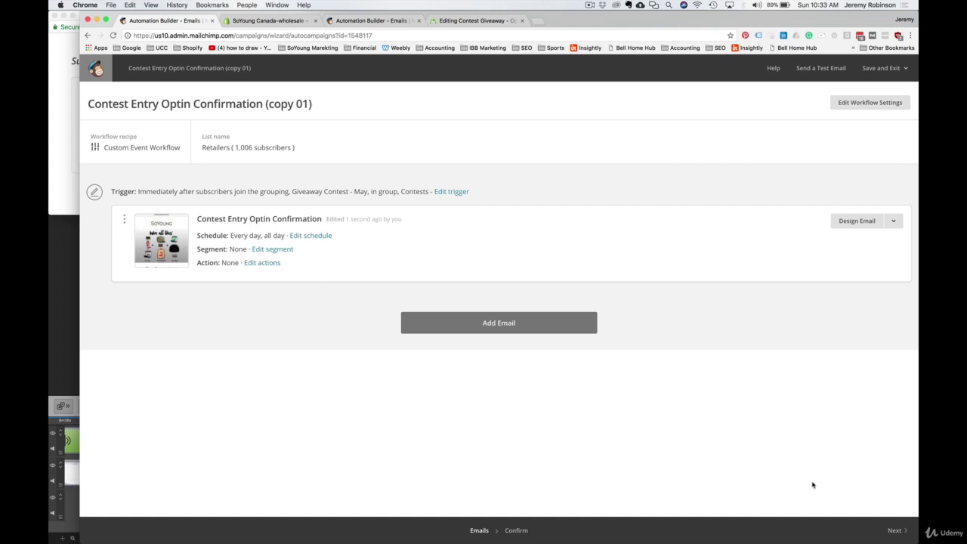
left_click(895, 531)
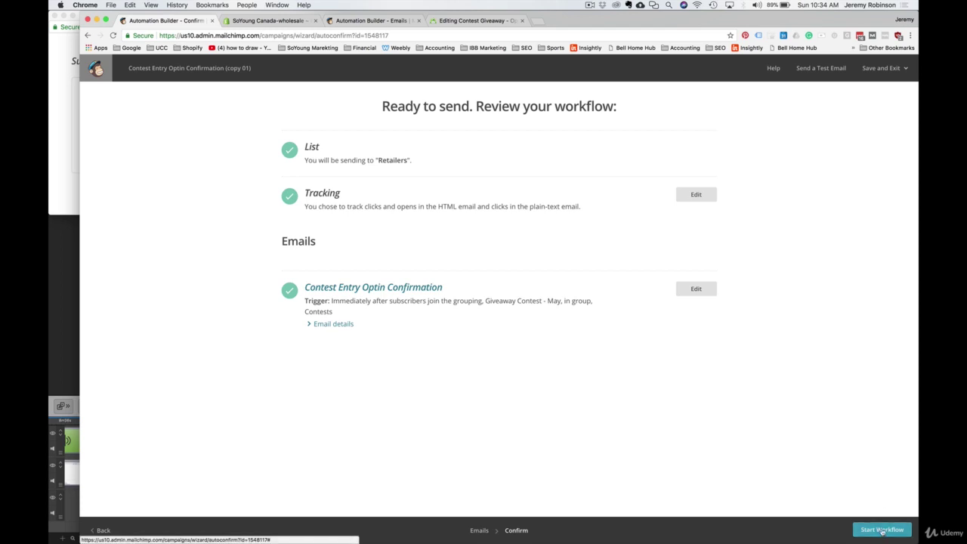
left_click(883, 530)
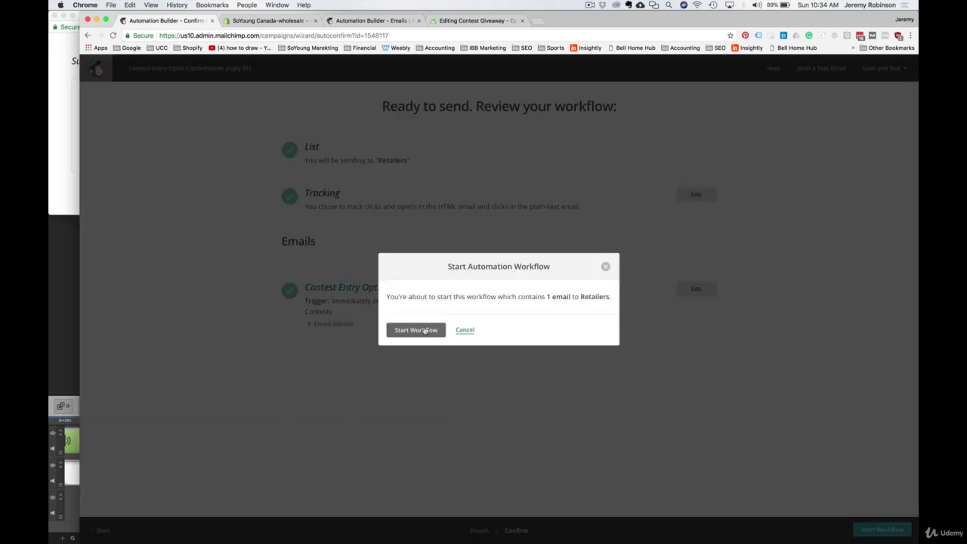
left_click(416, 330)
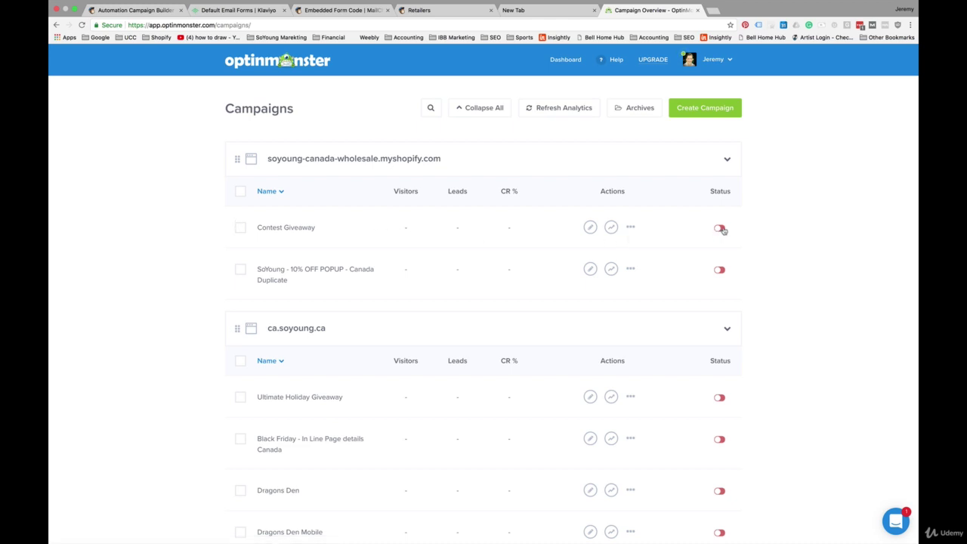
Switch Contest Giveaway and SoYoung - 10% OFF POPUP - Canada Duplicate live, then reload Campaigns.
left_click(720, 228)
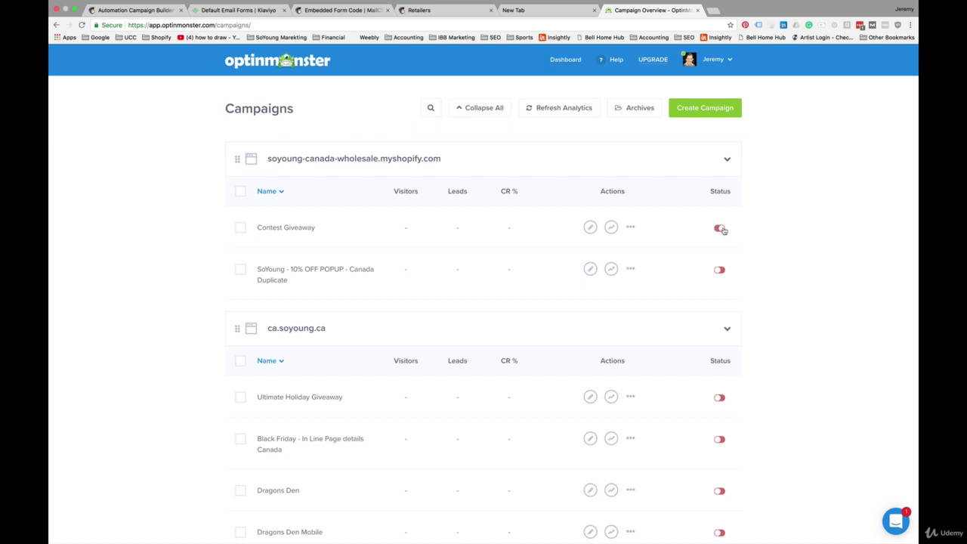
left_click(719, 270)
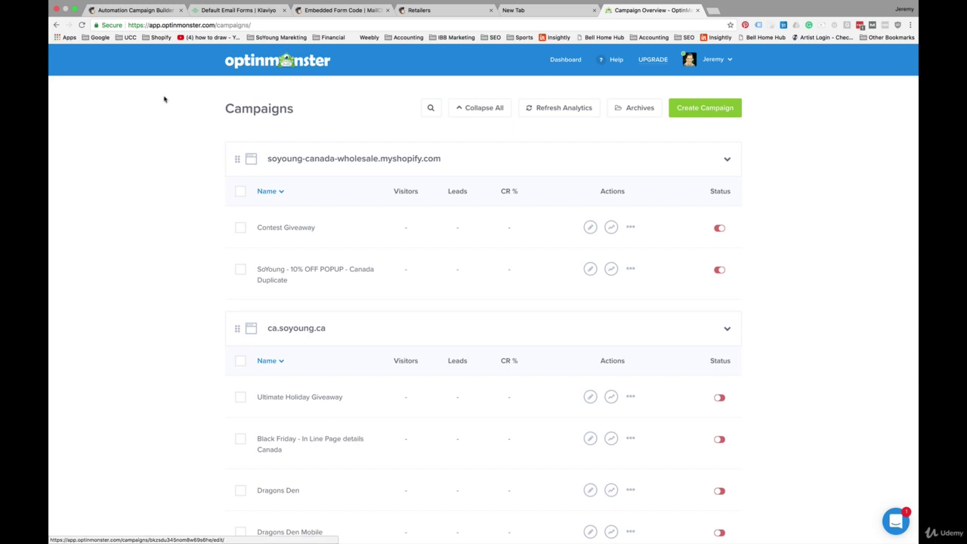
left_click(81, 25)
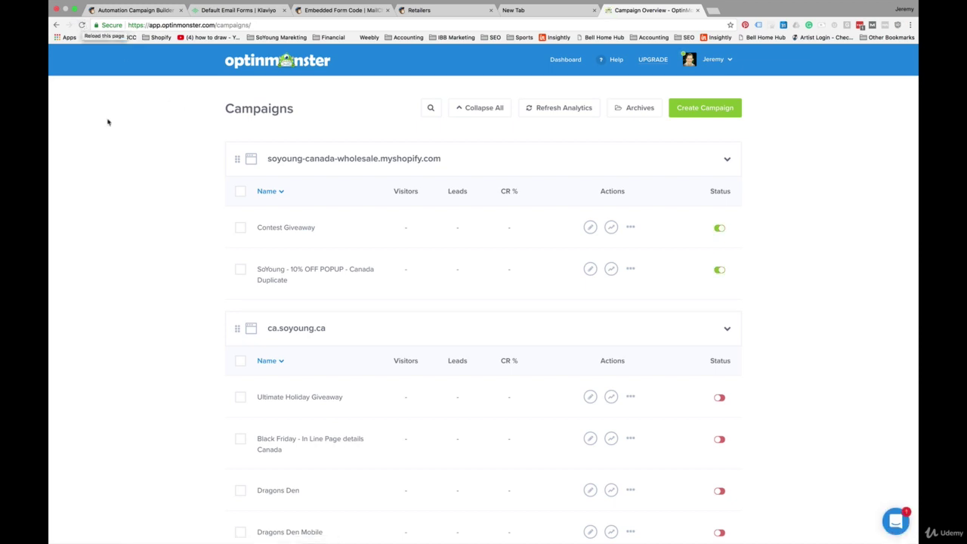
In a new Safari tab, enter the store's Win all this contest popup with an email address.
left_click(716, 10)
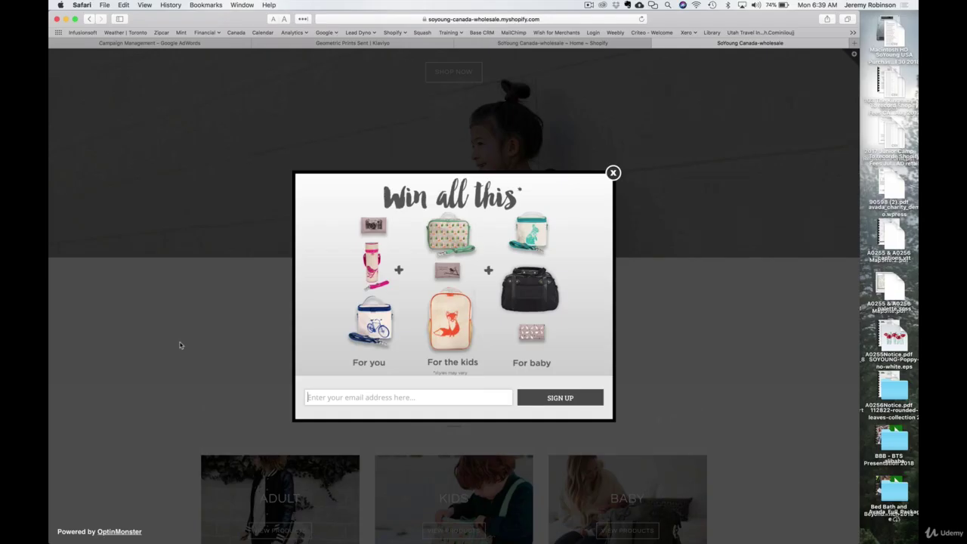
scroll(180, 346, "up", 1)
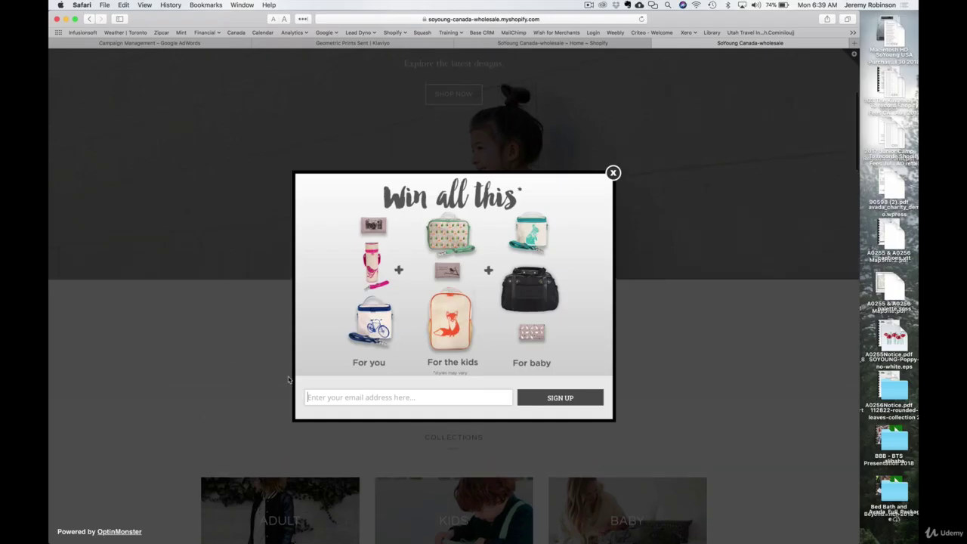
left_click(559, 398)
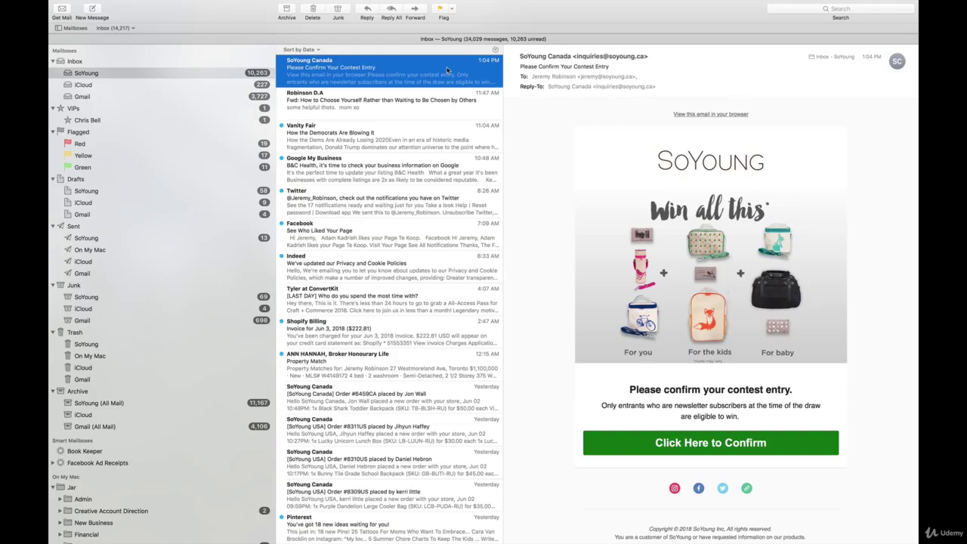
Open the SoYoung Canada contest email in Mail and follow its Click Here to Confirm button.
double_click(151, 58)
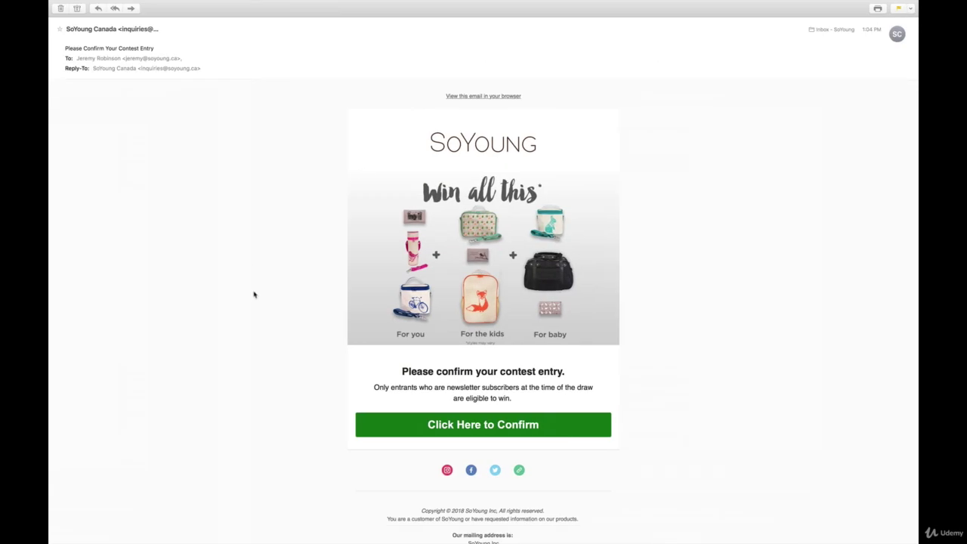
scroll(255, 294, "down", 3)
scroll(255, 295, "up", 1)
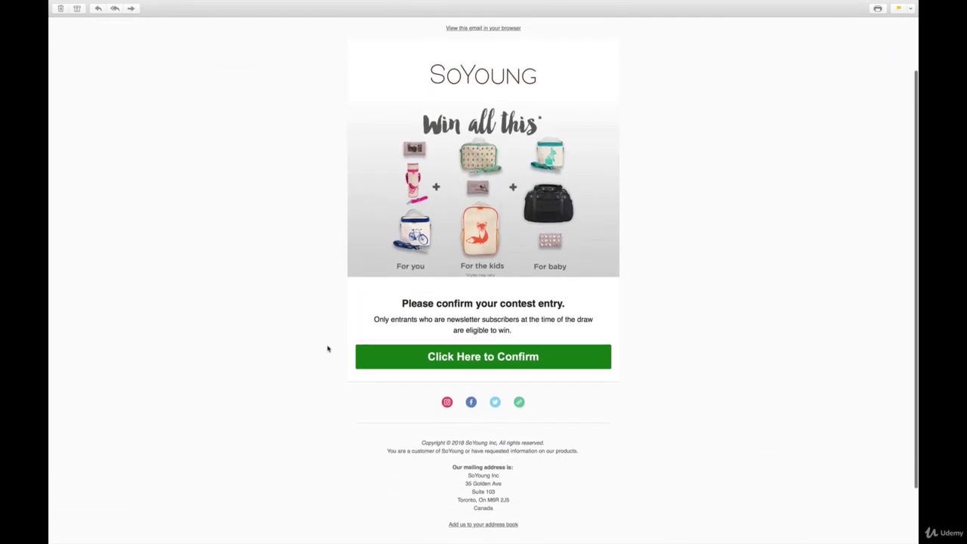
left_click(482, 356)
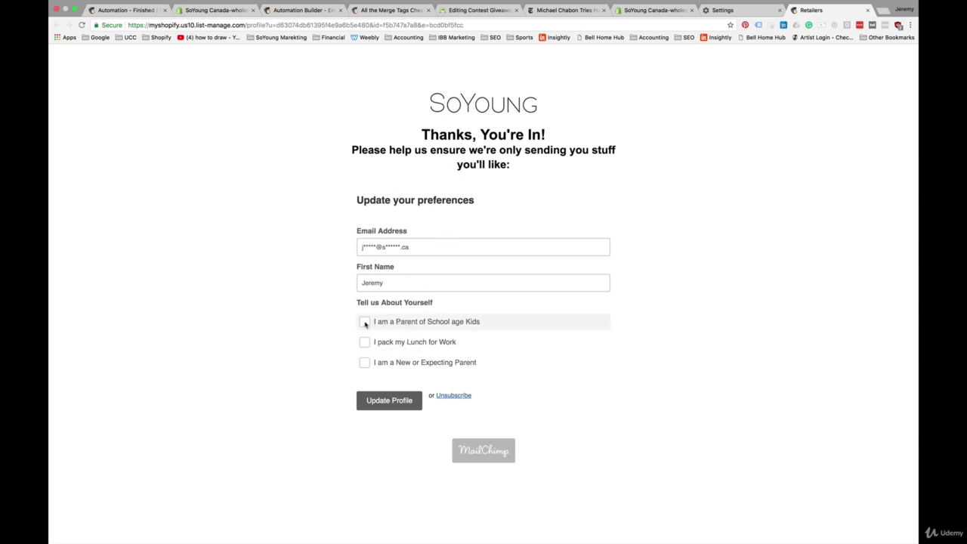
Tick Parent of School age Kids and I pack my Lunch for Work, then update the profile.
left_click(365, 323)
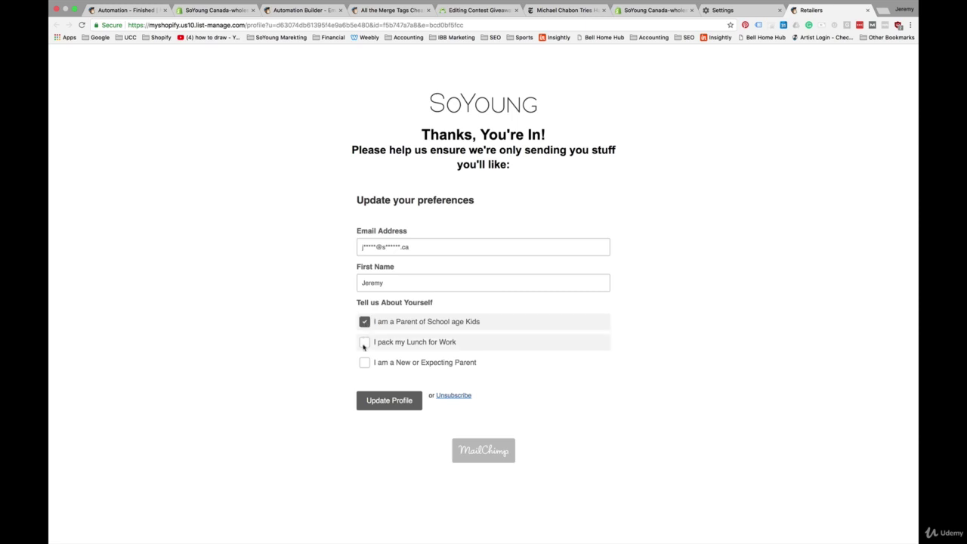
left_click(365, 343)
left_click(389, 400)
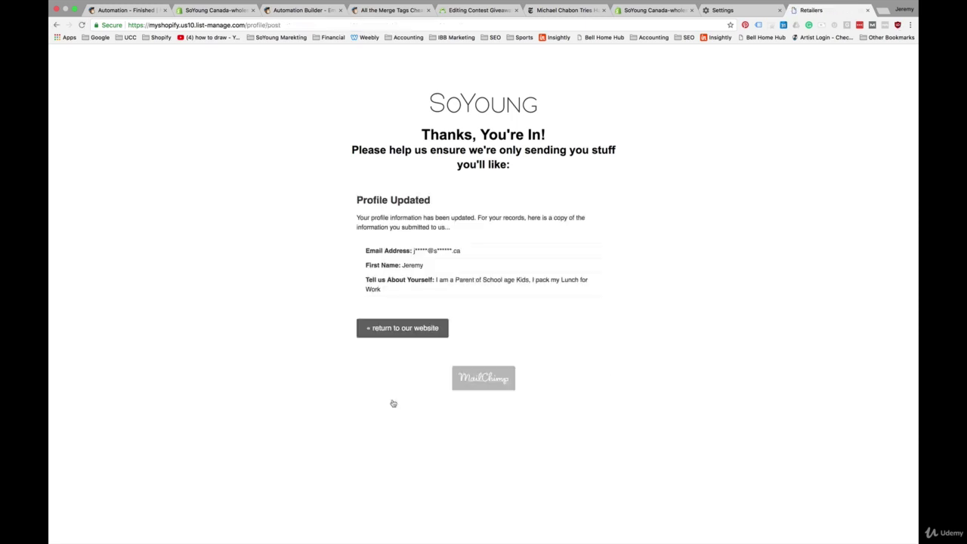